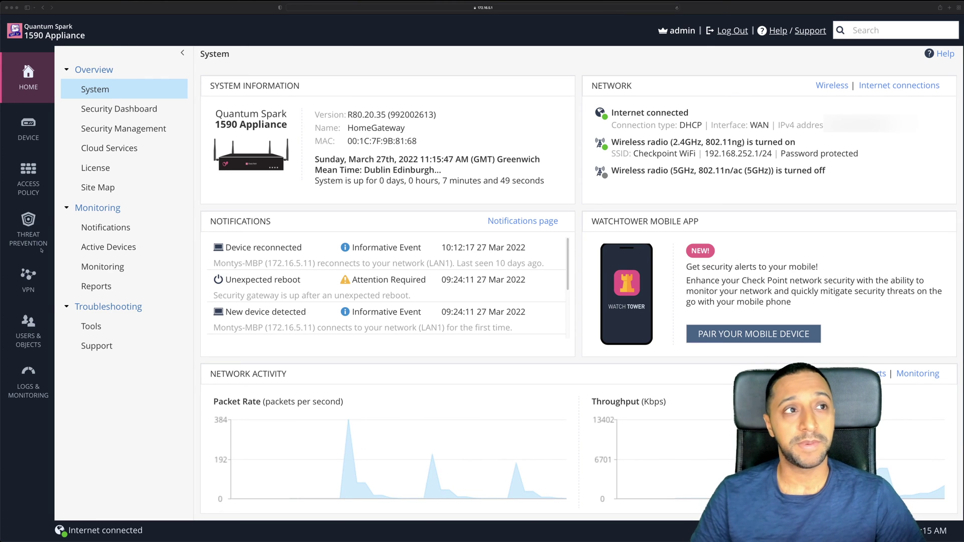
Go to the VPN Remote Access Blade Control page, where the blade is still off
{"action": "left_click", "coordinate": [28, 279]}
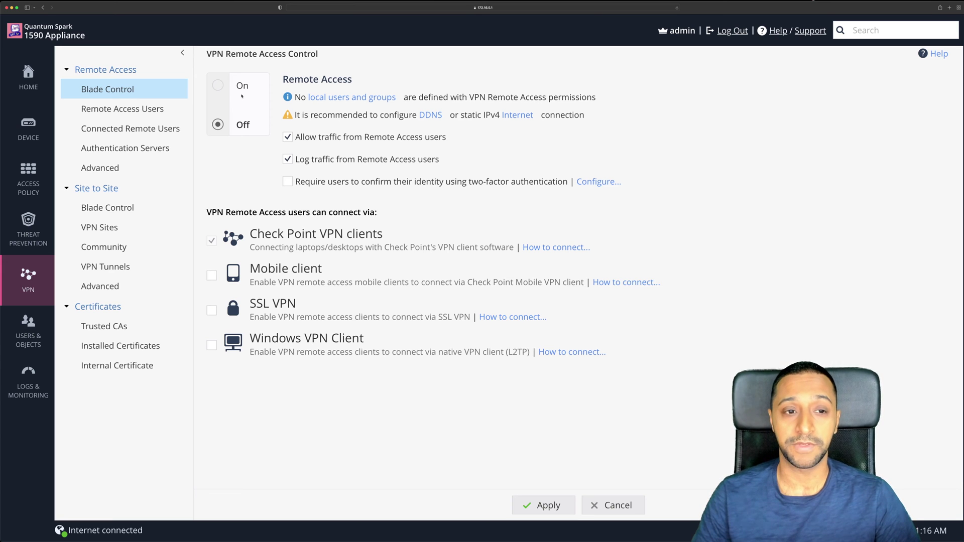
Switch the remote access blade On, apply it, and note that no users are defined yet
{"action": "left_click", "coordinate": [219, 86]}
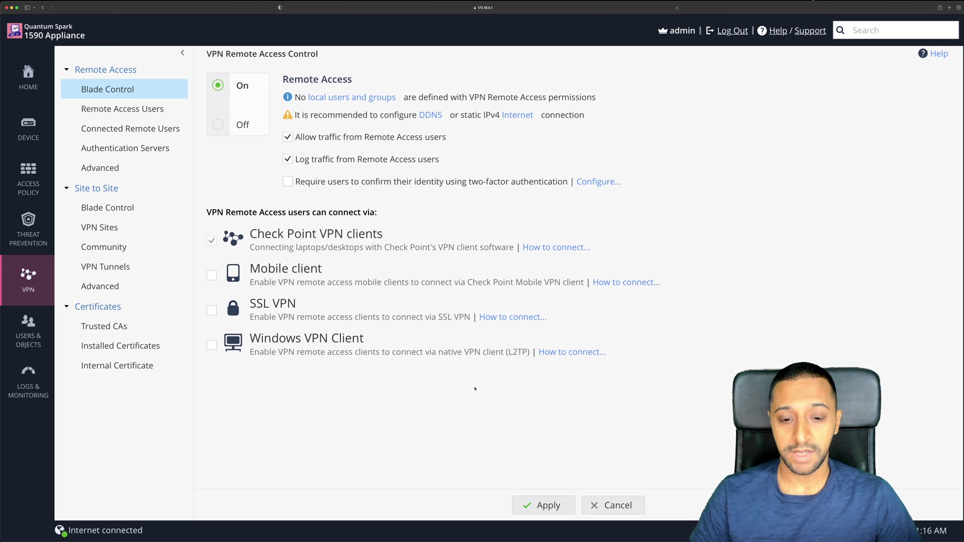
{"action": "left_click", "coordinate": [545, 505]}
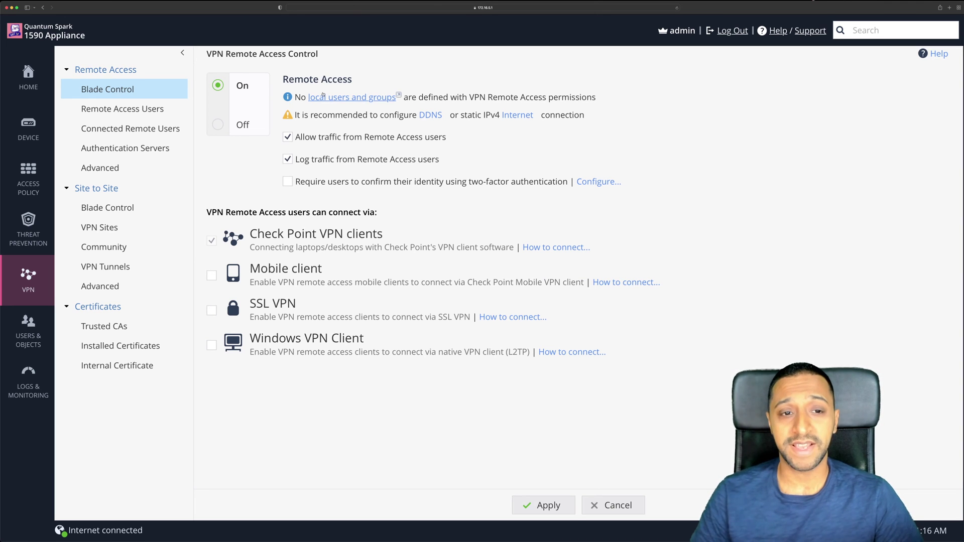
{"action": "left_click_drag", "start_coordinate": [299, 97], "coordinate": [475, 98]}
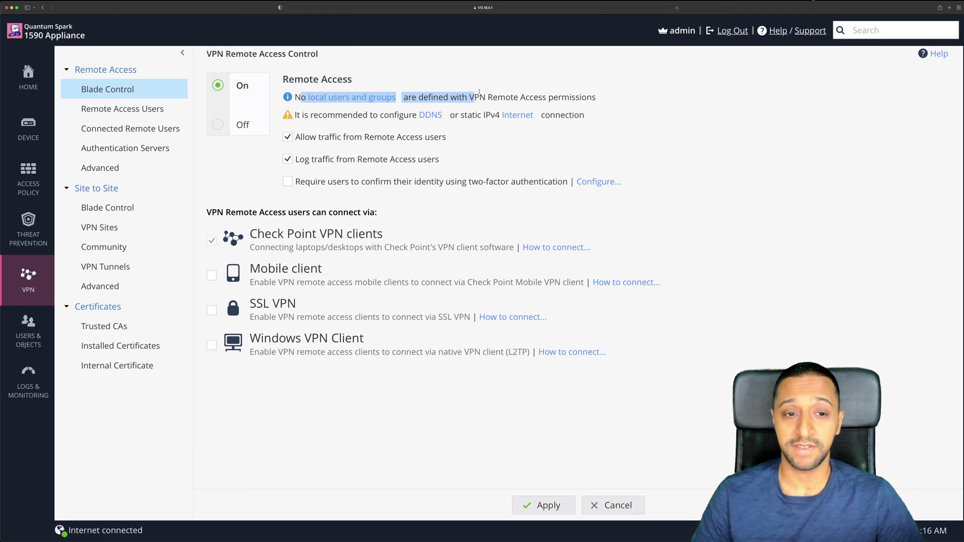
{"action": "left_click", "coordinate": [343, 111]}
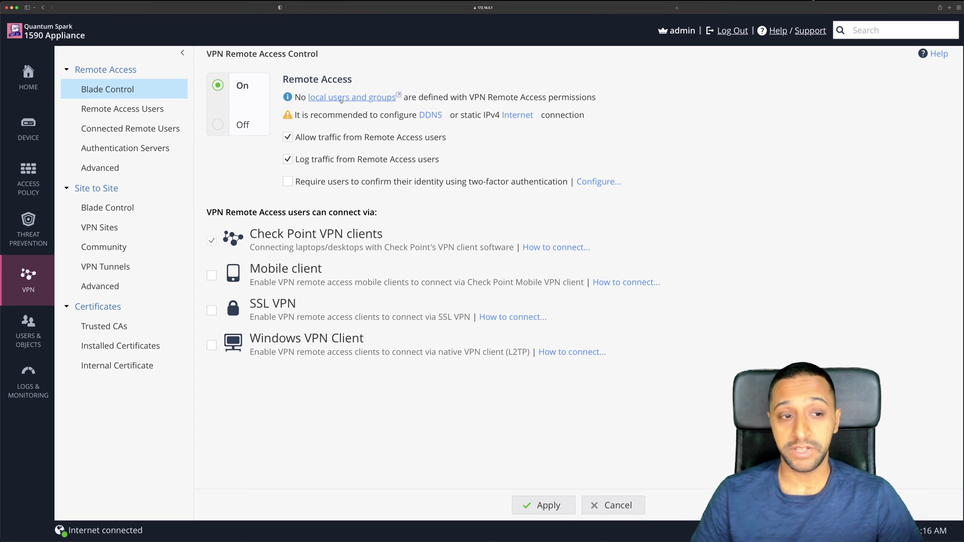
Create permanent local user testuser1 with a confirmed password and remote access permissions
{"action": "left_click", "coordinate": [341, 98]}
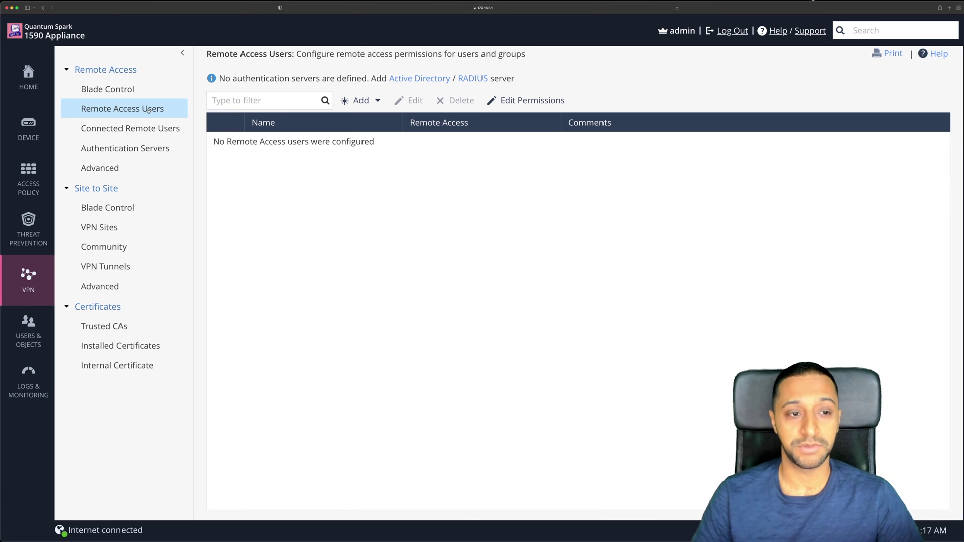
{"action": "left_click", "coordinate": [358, 99]}
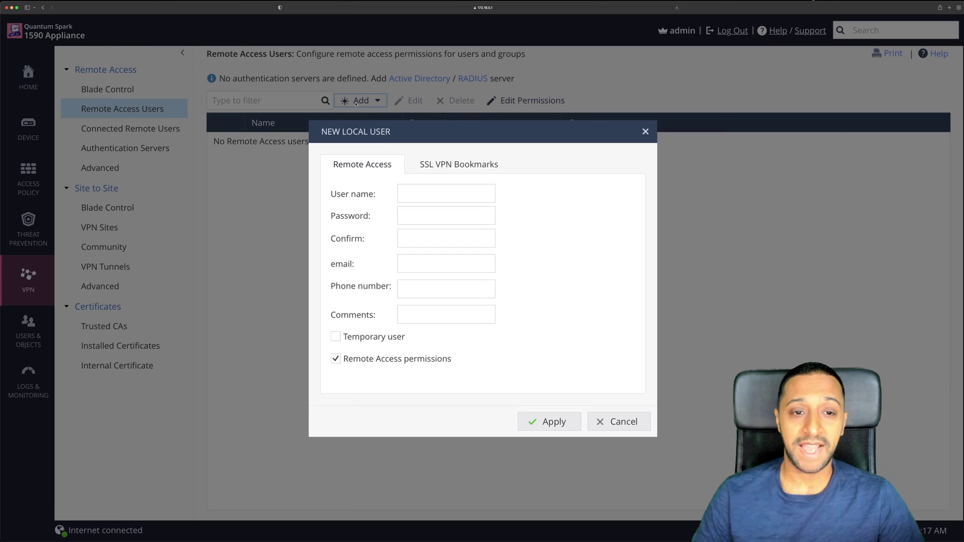
{"action": "left_click", "coordinate": [424, 201]}
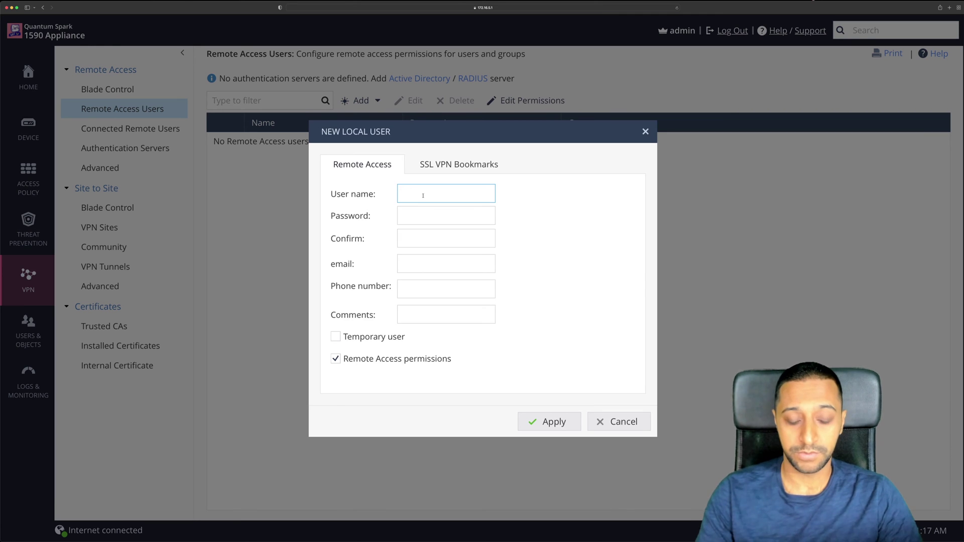
{"action": "type", "text": "test"}
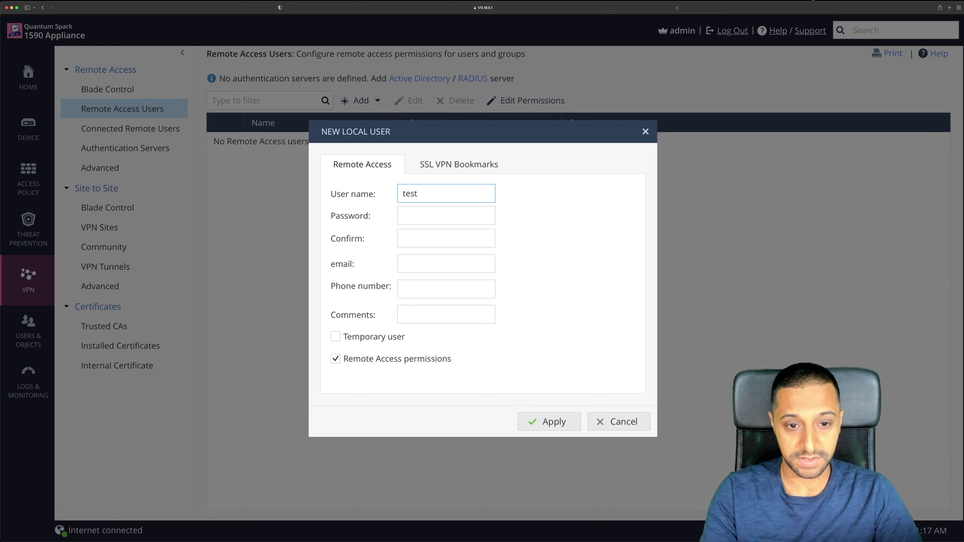
{"action": "type", "text": "user1"}
{"action": "key", "text": "Tab"}
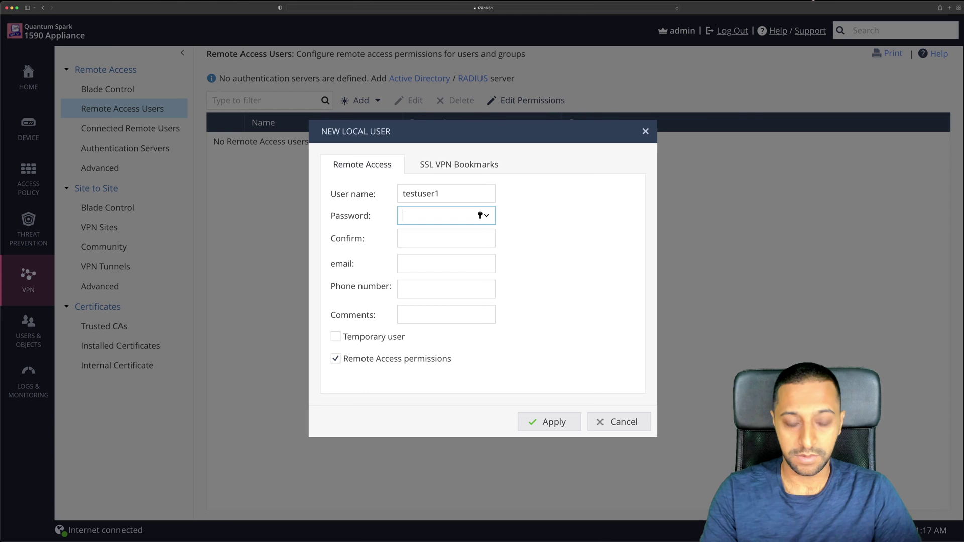
{"action": "type", "text": "••••••••"}
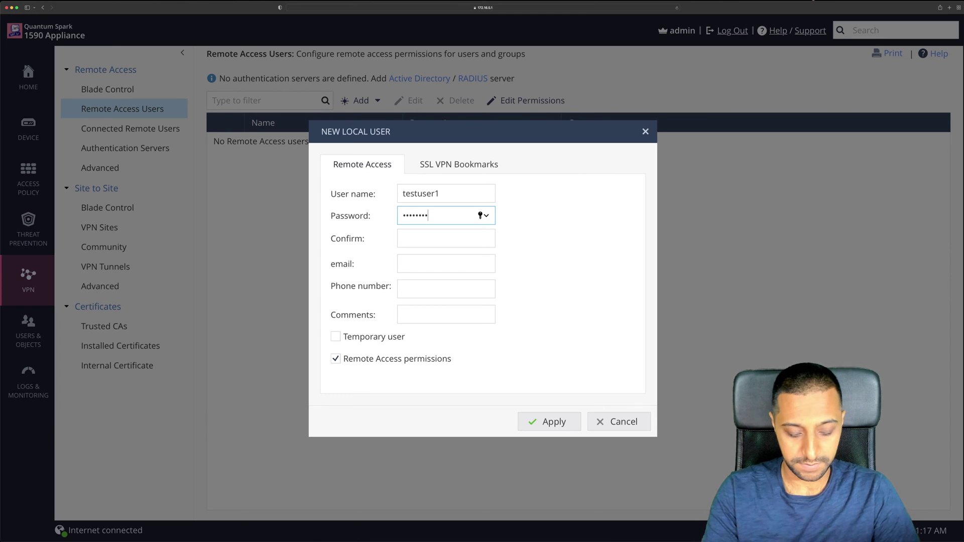
{"action": "key", "text": "Tab"}
{"action": "type", "text": "••••••••"}
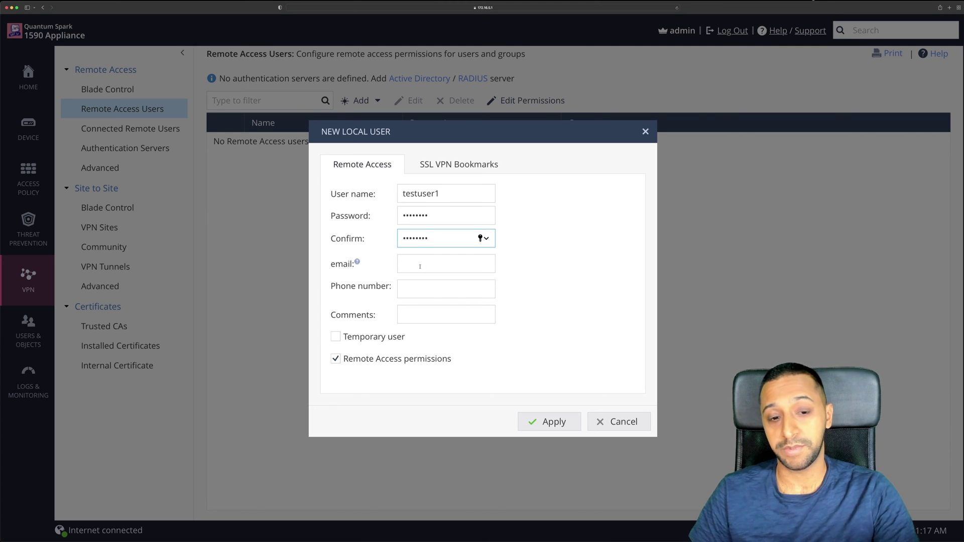
{"action": "left_click", "coordinate": [388, 338]}
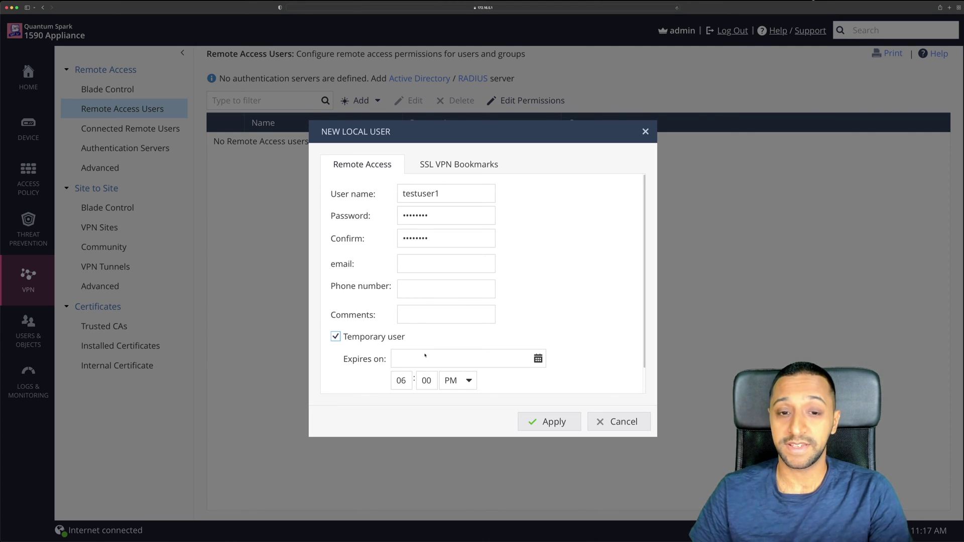
{"action": "left_click", "coordinate": [388, 338]}
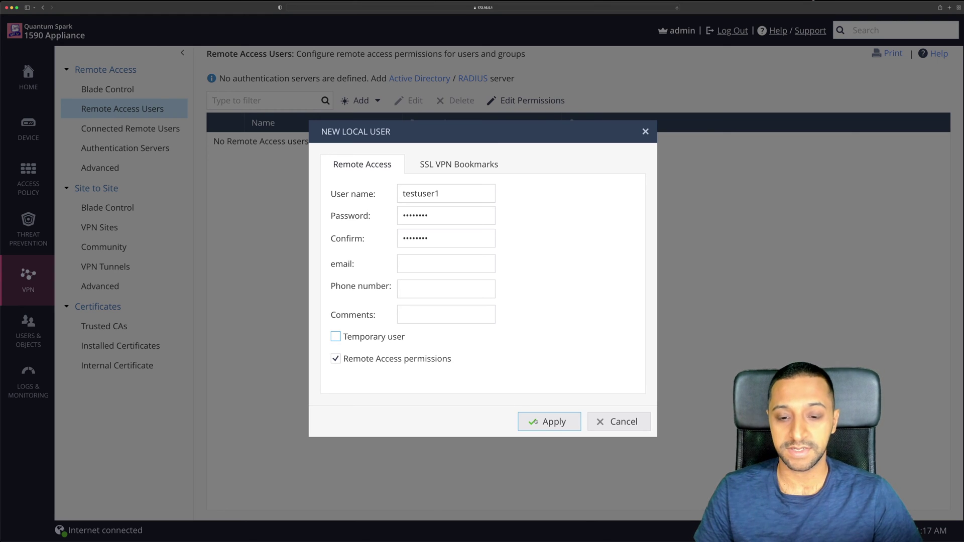
{"action": "left_click", "coordinate": [523, 415]}
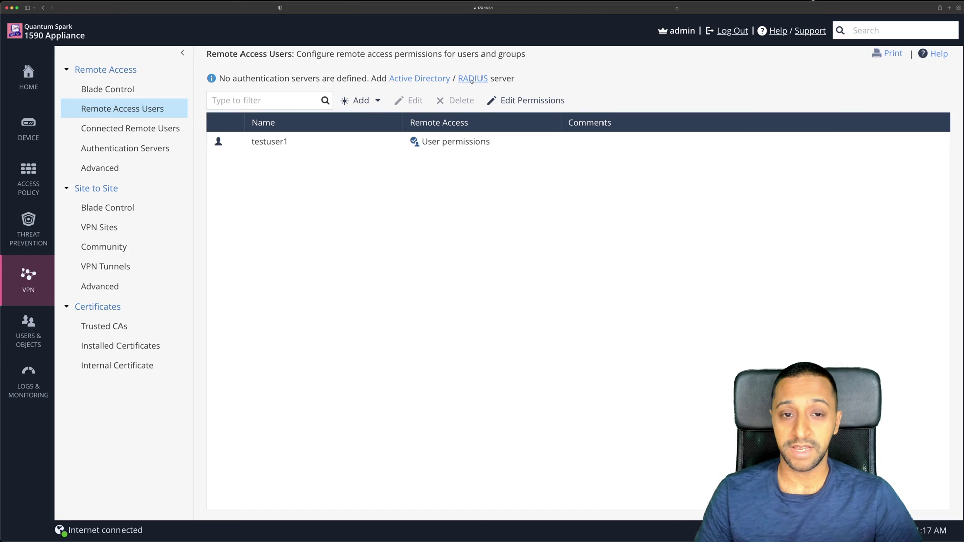
Open and close the RADIUS and Active Directory dialogs unchanged, then view connected remote users
{"action": "left_click", "coordinate": [472, 79]}
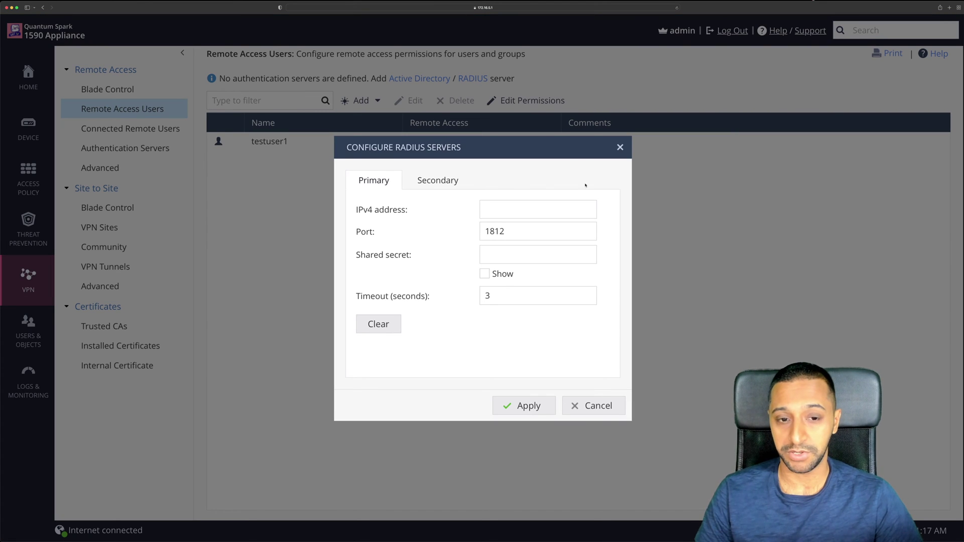
{"action": "left_click", "coordinate": [620, 147]}
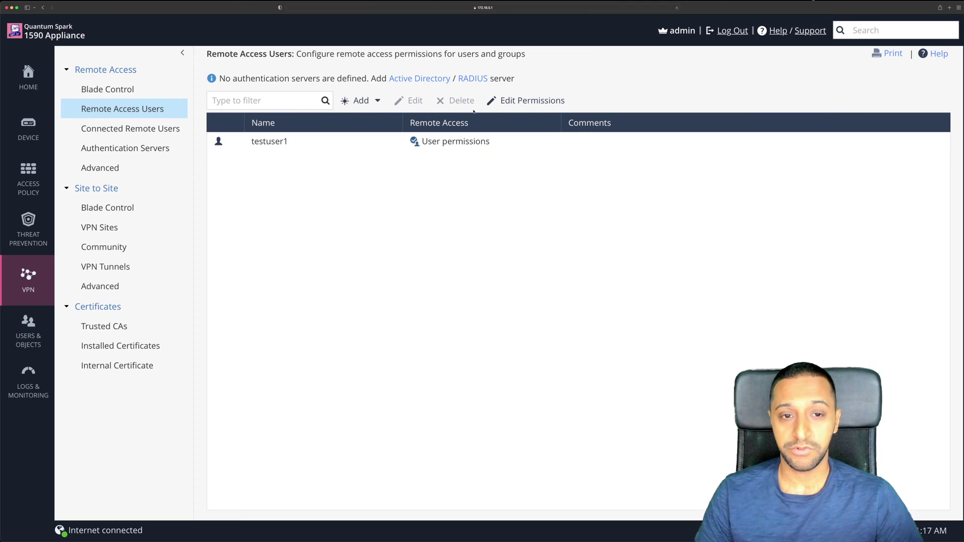
{"action": "left_click", "coordinate": [417, 78]}
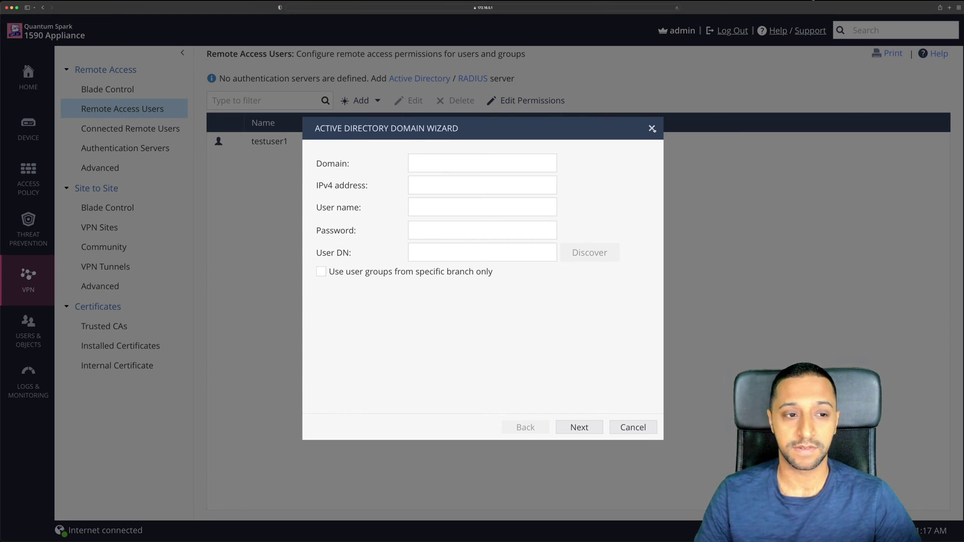
{"action": "left_click", "coordinate": [652, 129]}
{"action": "left_click", "coordinate": [129, 129]}
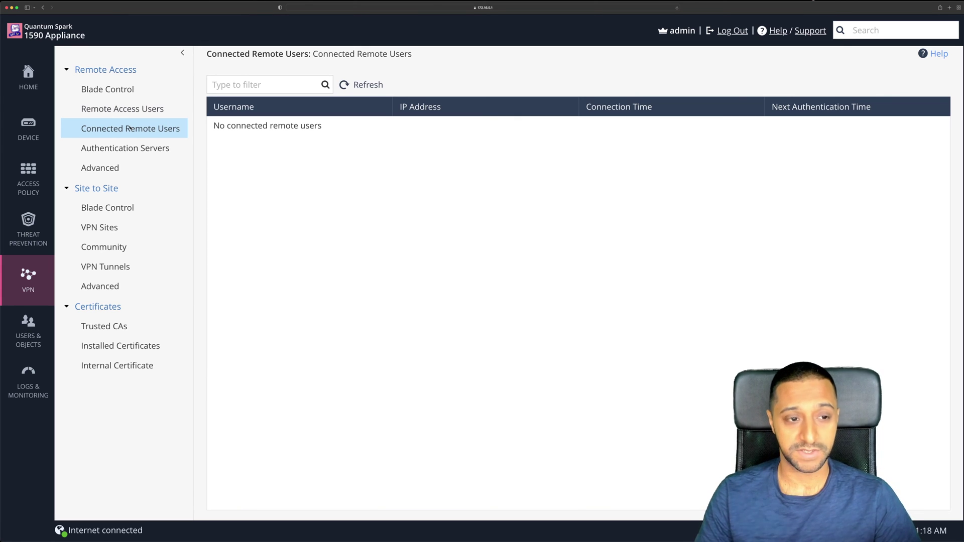
Review authentication servers, then the Advanced page with Office Mode network 172.16.10.0/255.255.255.0
{"action": "left_click", "coordinate": [137, 149]}
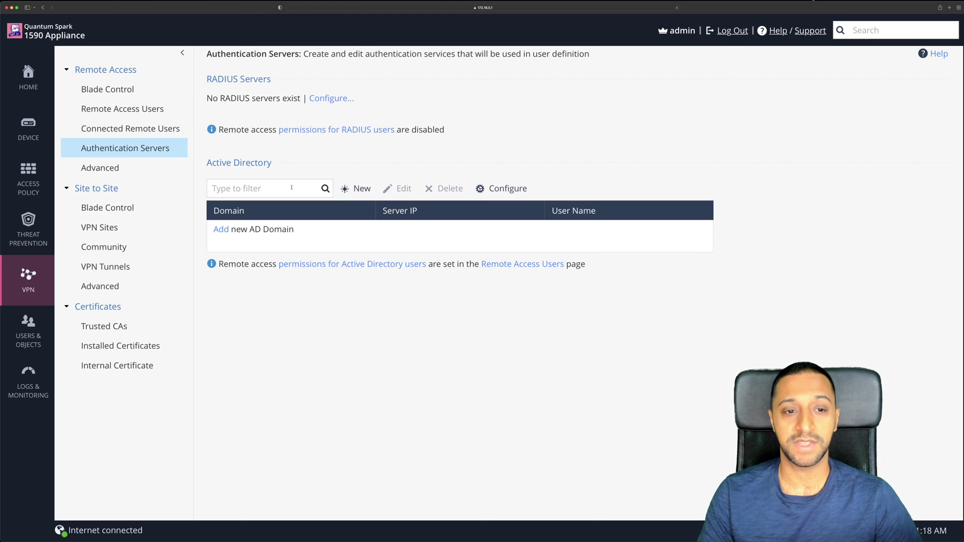
{"action": "left_click", "coordinate": [134, 168]}
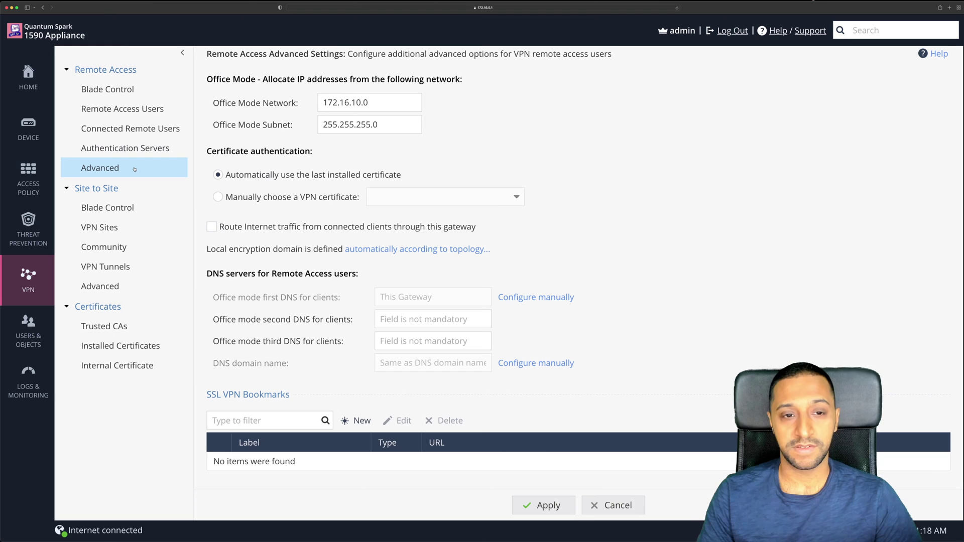
{"action": "left_click", "coordinate": [378, 106]}
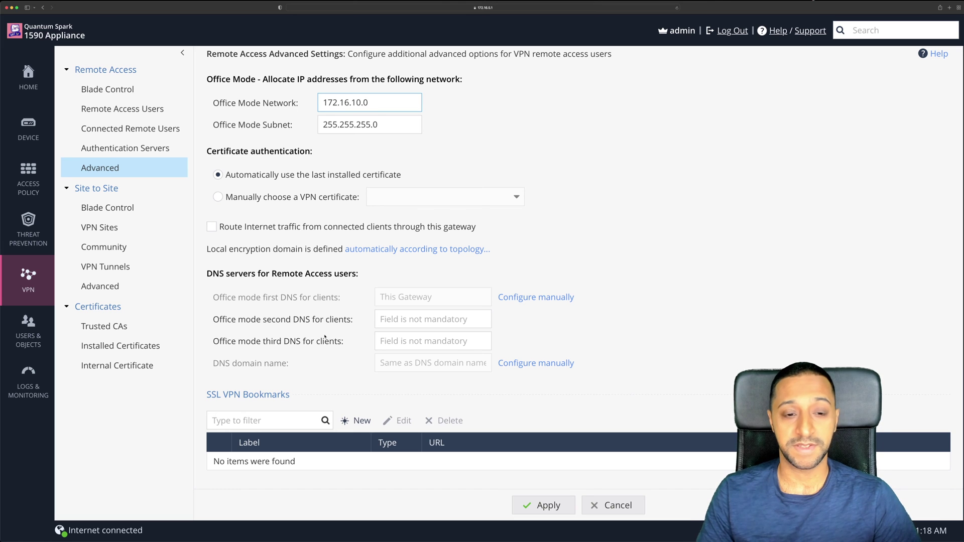
Enable DDNS through no-ip.com for hostname insidewire.ddns.net and apply it
{"action": "left_click", "coordinate": [108, 89]}
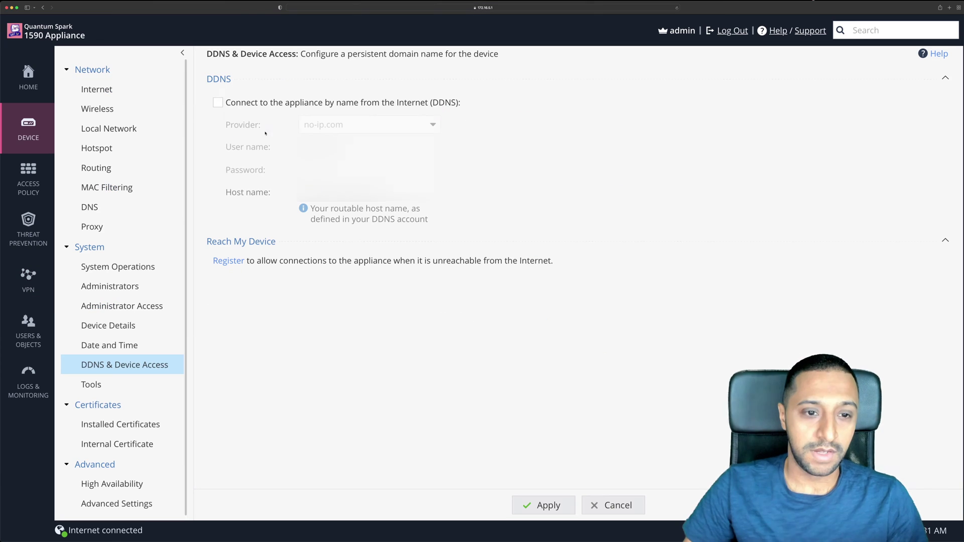
{"action": "left_click", "coordinate": [218, 102]}
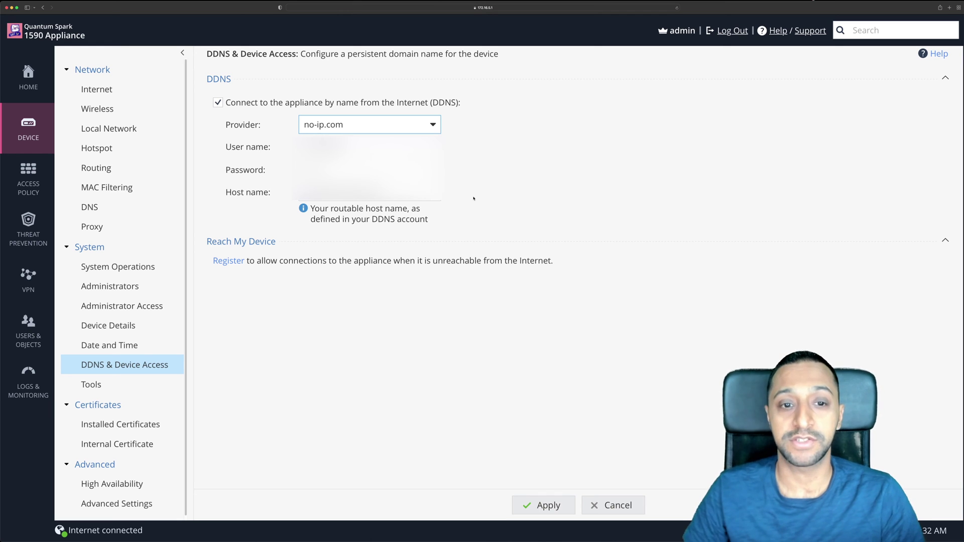
{"action": "left_click", "coordinate": [548, 505]}
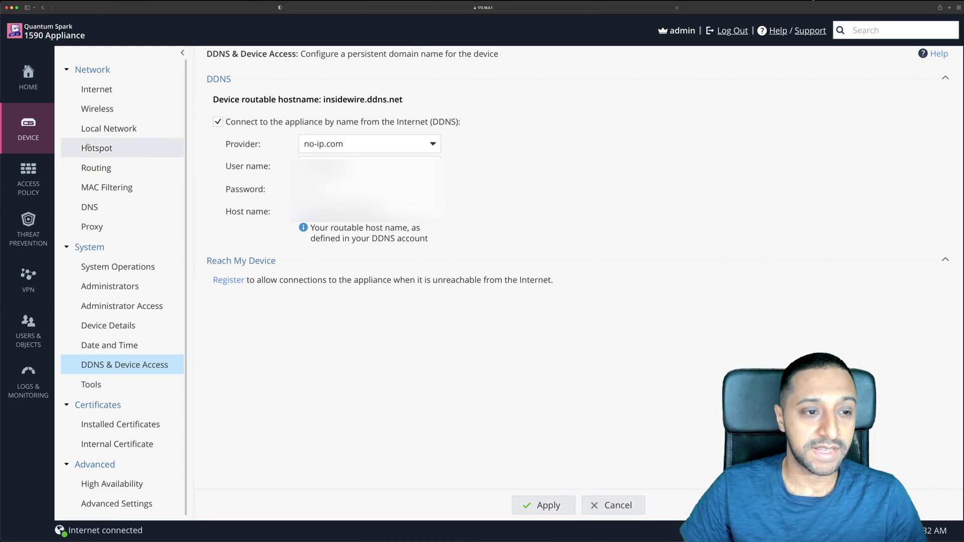
Return to VPN Blade Control, which now lists one user and the DDNS domain name
{"action": "left_click", "coordinate": [16, 284]}
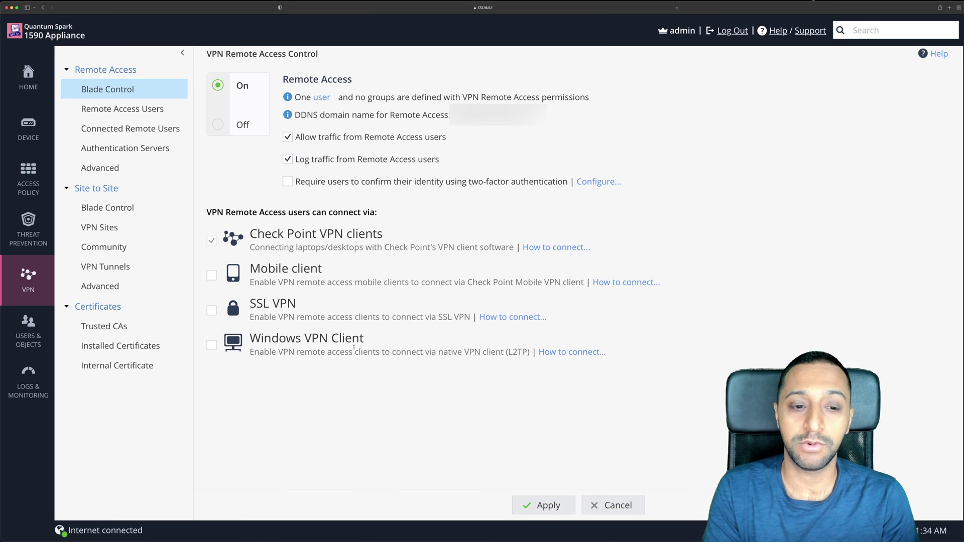
Allow mobile clients, SSL VPN and native L2TP VPN clients to connect
{"action": "left_click", "coordinate": [213, 276]}
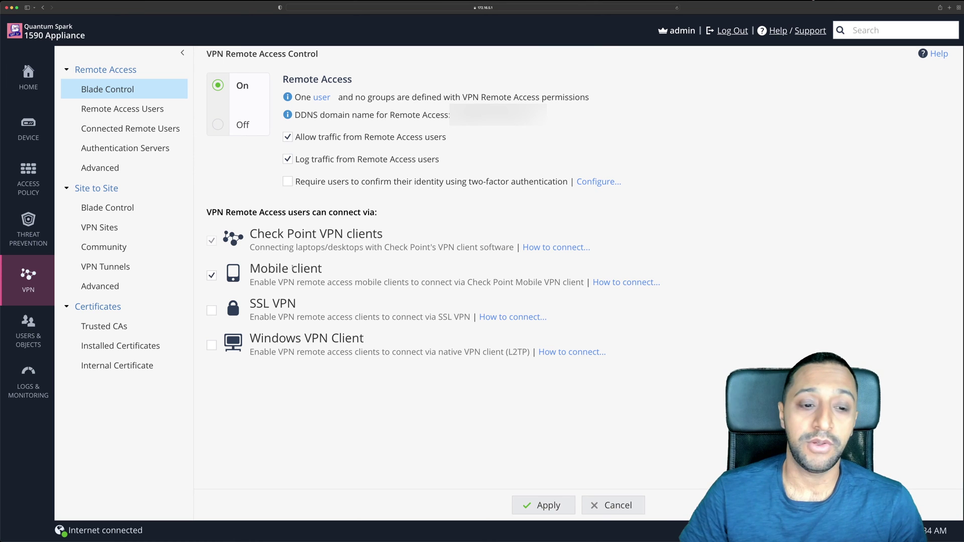
{"action": "left_click", "coordinate": [211, 311]}
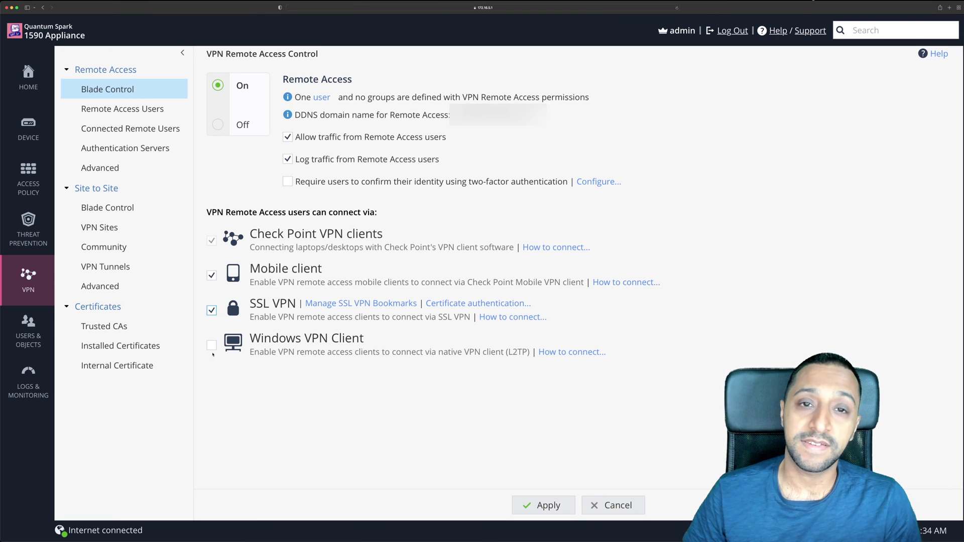
{"action": "left_click", "coordinate": [211, 346]}
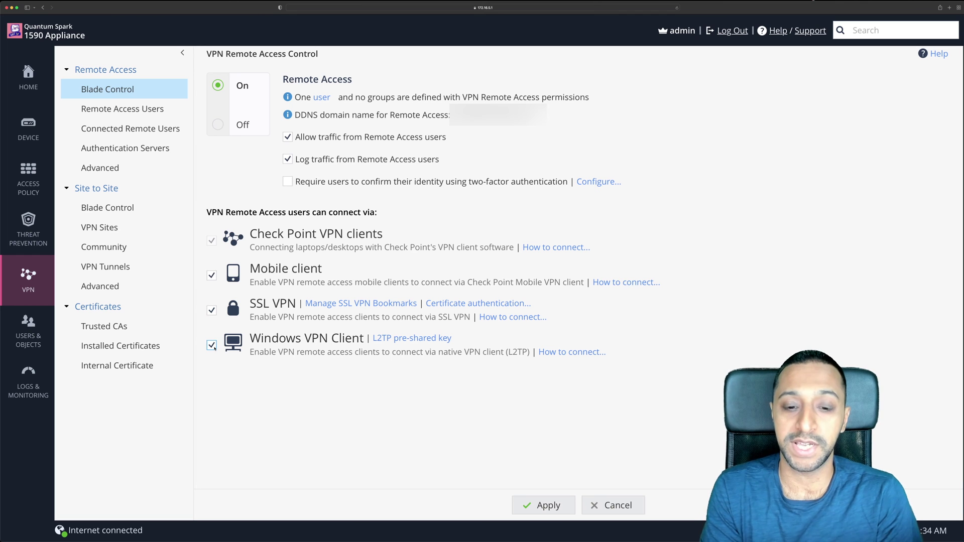
{"action": "left_click", "coordinate": [410, 339]}
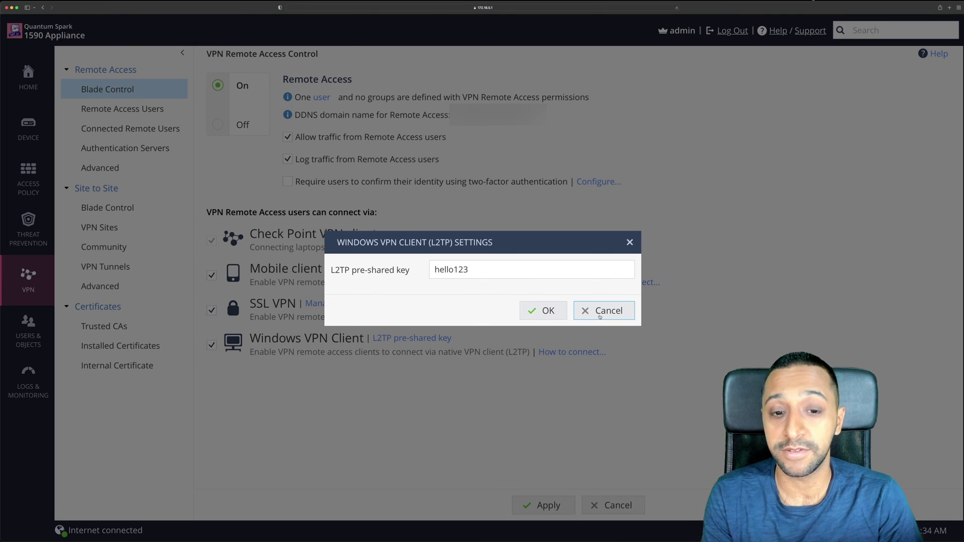
{"action": "left_click", "coordinate": [600, 317]}
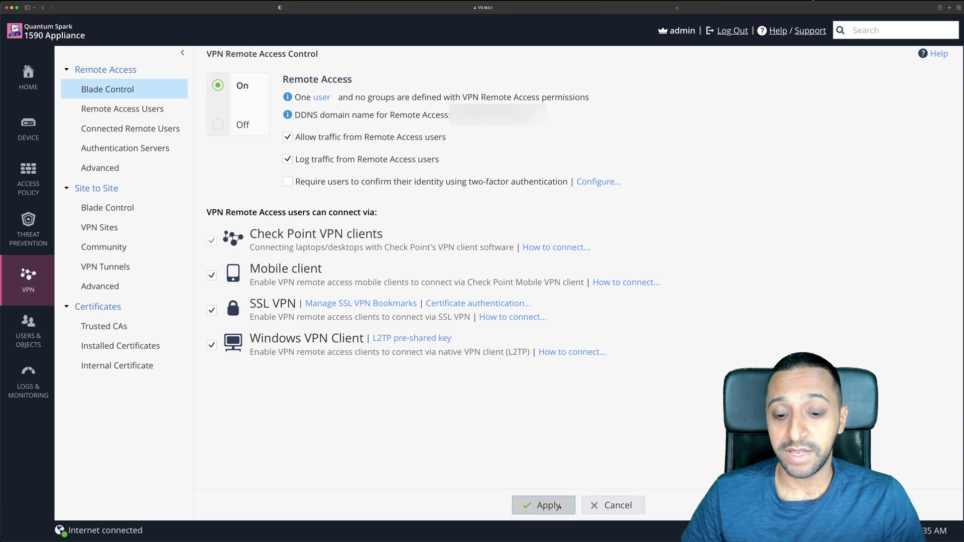
{"action": "left_click", "coordinate": [559, 507]}
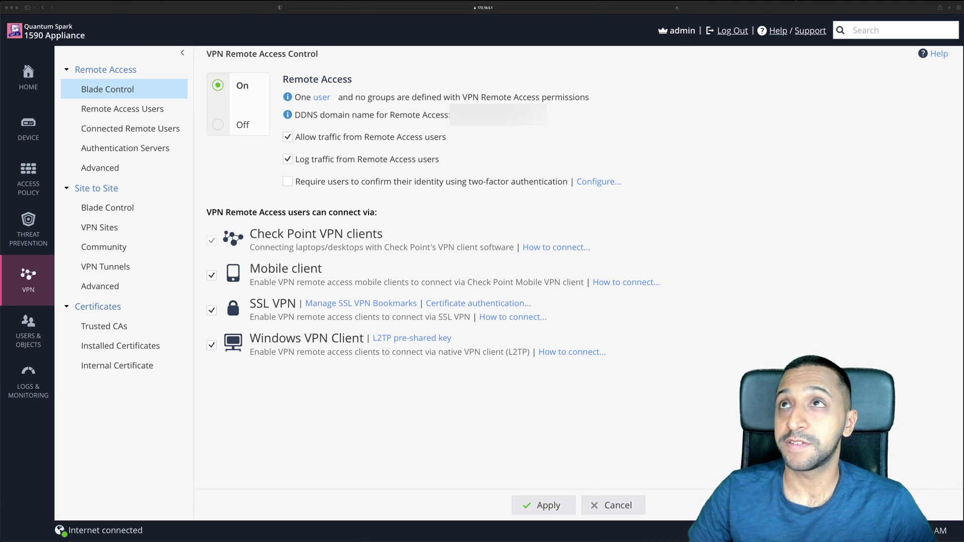
Bring up the Endpoint Security client window and its VPN options
{"action": "left_click", "coordinate": [803, 3]}
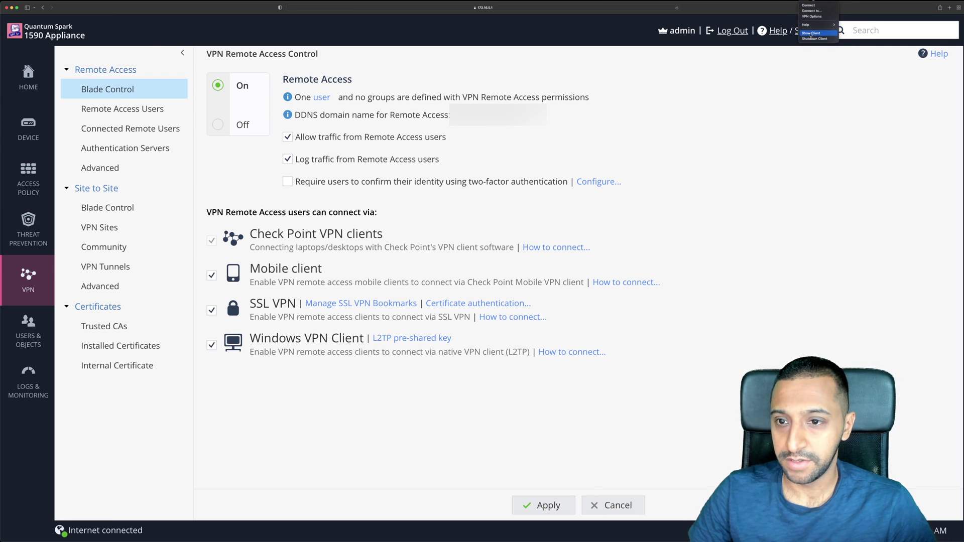
{"action": "left_click", "coordinate": [812, 34]}
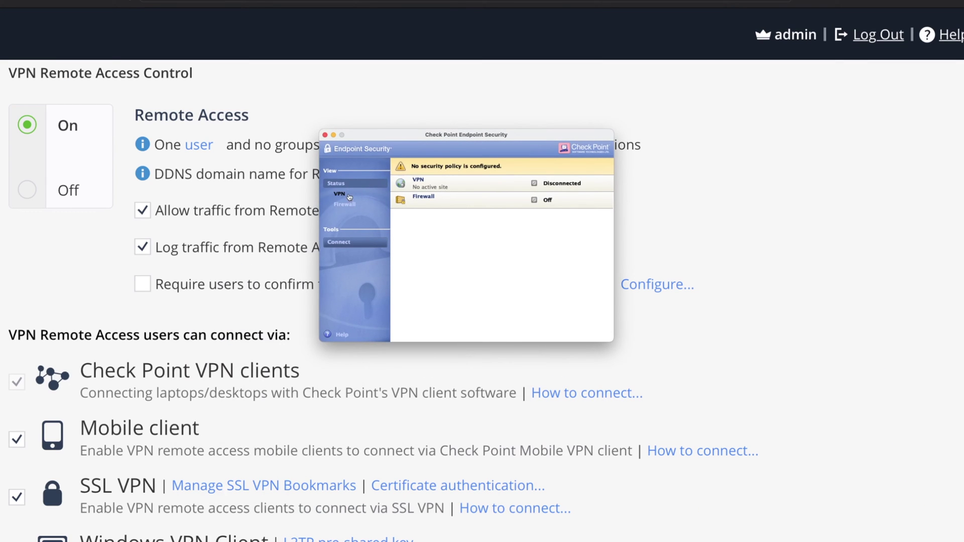
{"action": "left_click", "coordinate": [344, 194]}
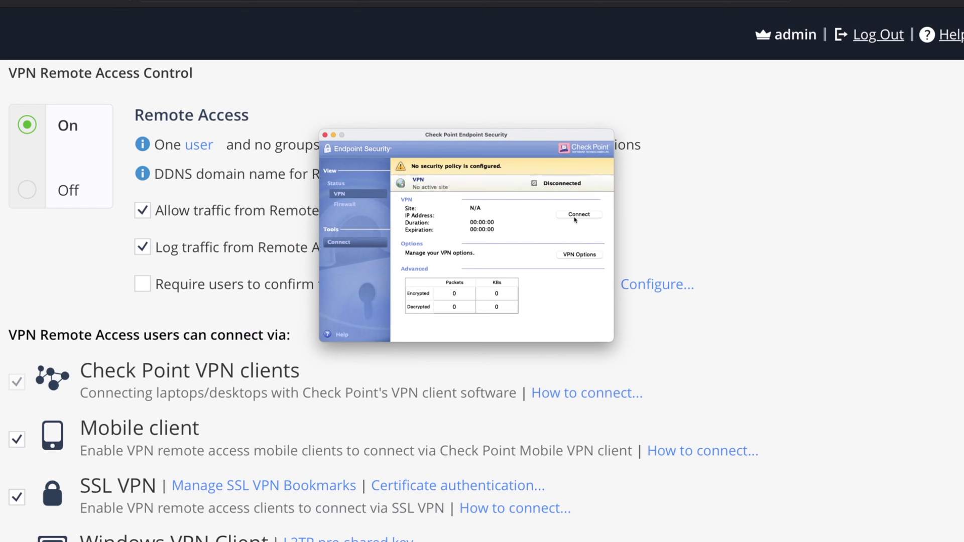
{"action": "left_click", "coordinate": [581, 254]}
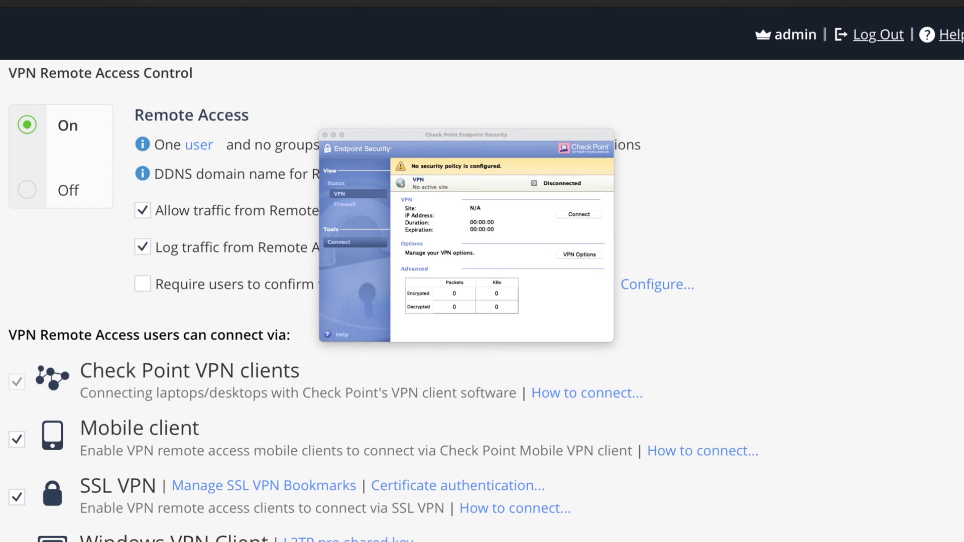
Create site Home VPN for the appliance address, trusting its certificate, with username/password login
{"action": "left_click", "coordinate": [562, 234]}
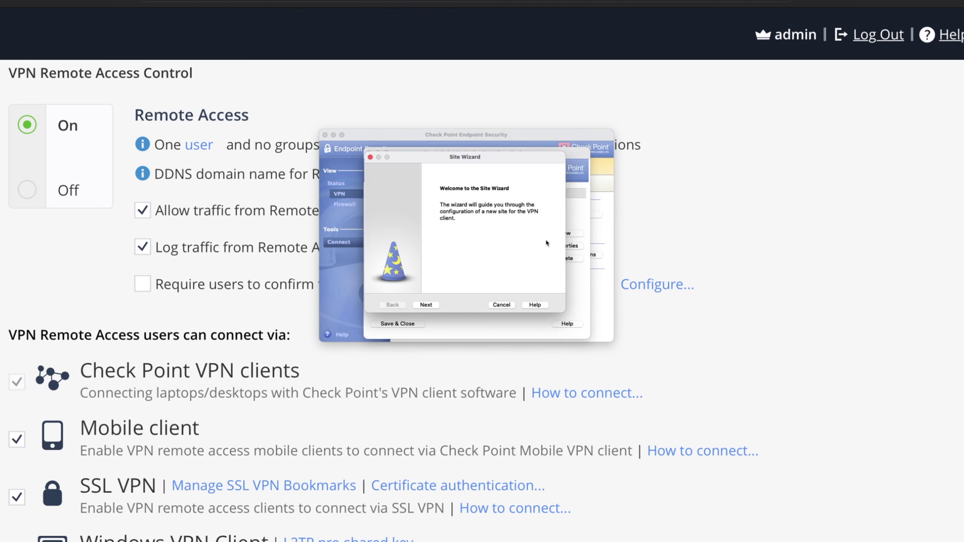
{"action": "left_click", "coordinate": [426, 306]}
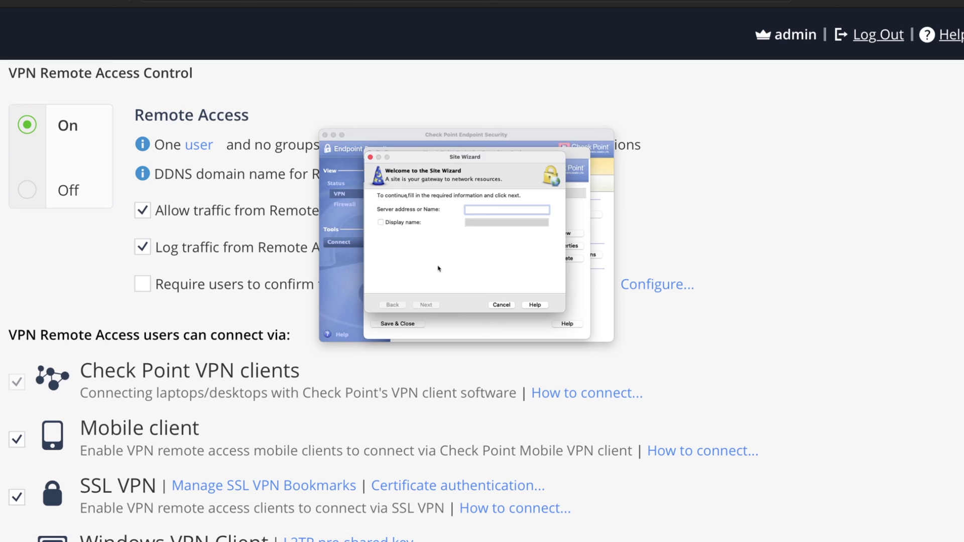
{"action": "type", "text": "vpn.in"}
{"action": "type", "text": "der.com"}
{"action": "key", "text": "Return"}
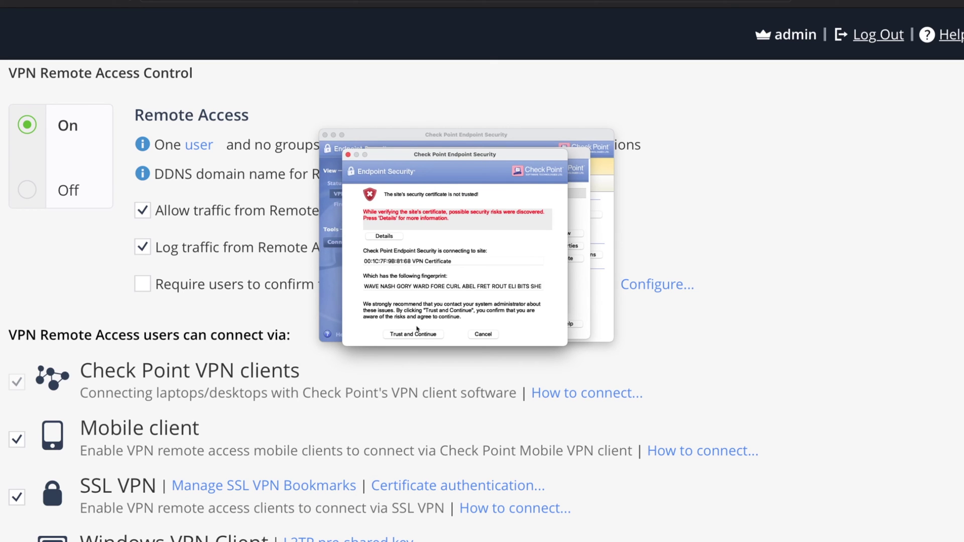
{"action": "left_click", "coordinate": [415, 333]}
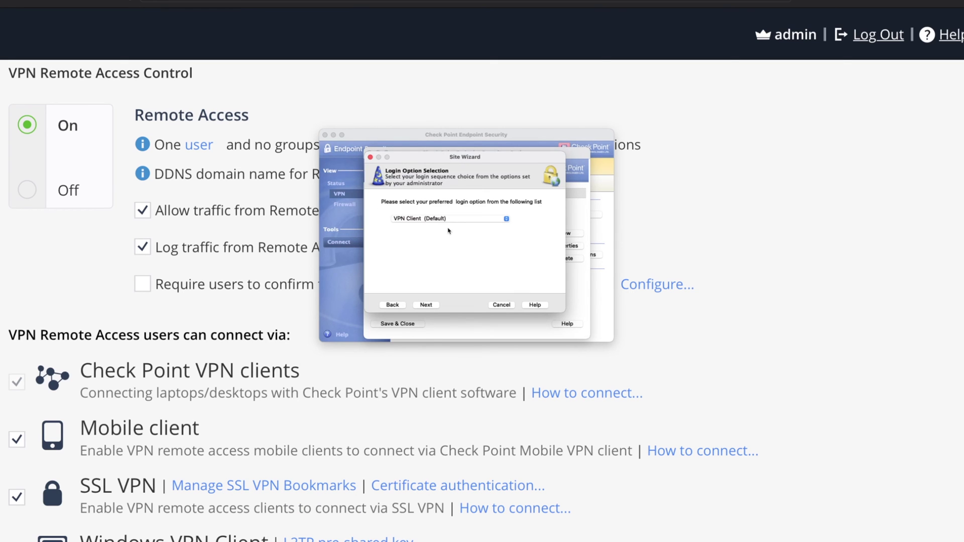
{"action": "left_click", "coordinate": [447, 220]}
{"action": "left_click", "coordinate": [428, 306]}
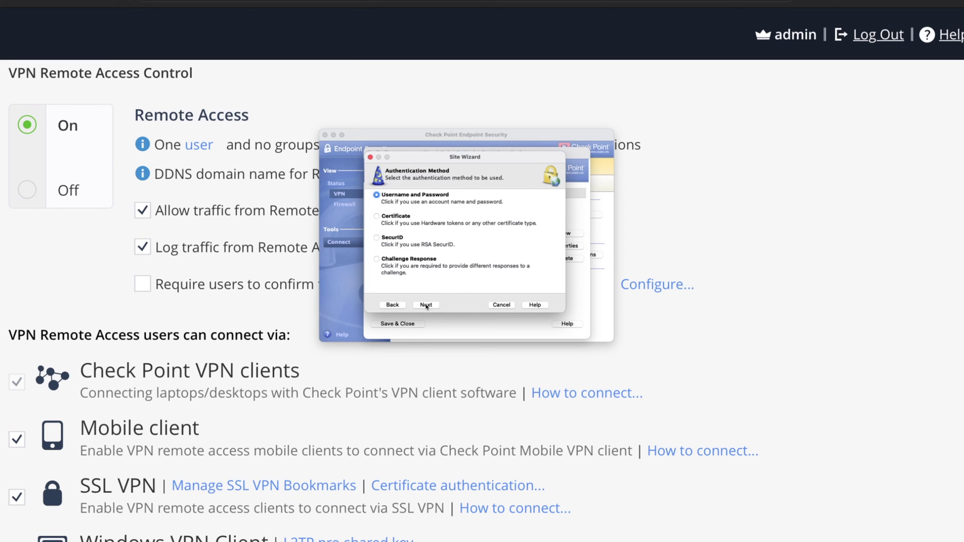
{"action": "left_click", "coordinate": [430, 307]}
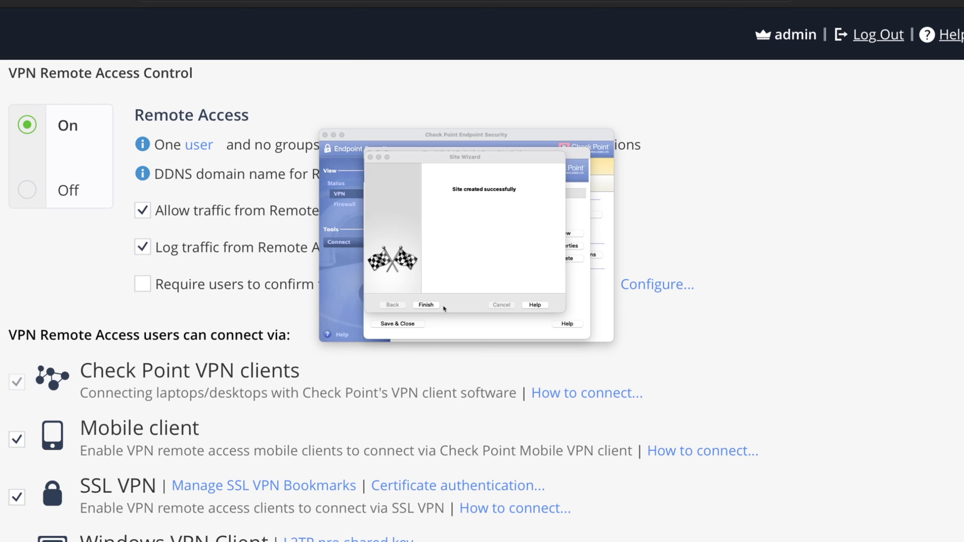
{"action": "left_click", "coordinate": [442, 306]}
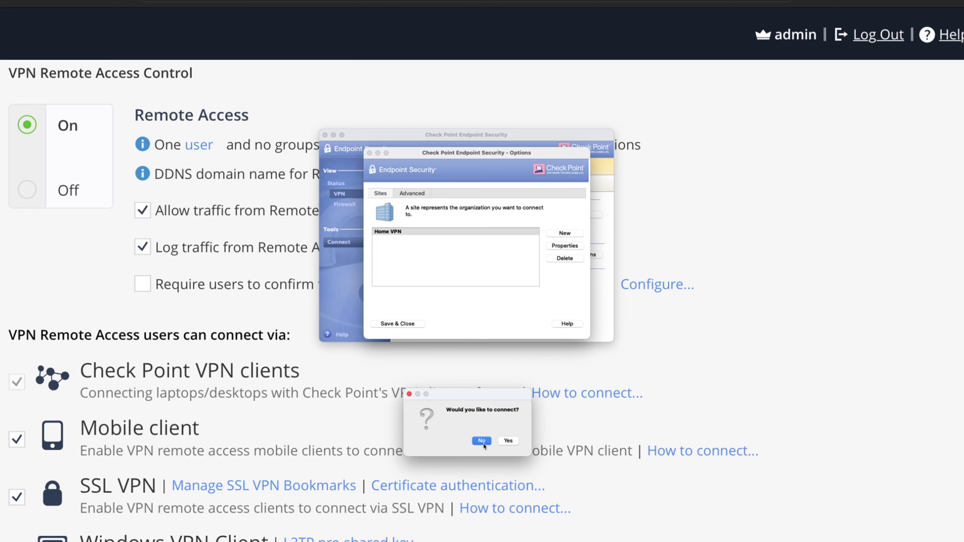
Decline connecting immediately and save and close the VPN options
{"action": "left_click", "coordinate": [483, 442]}
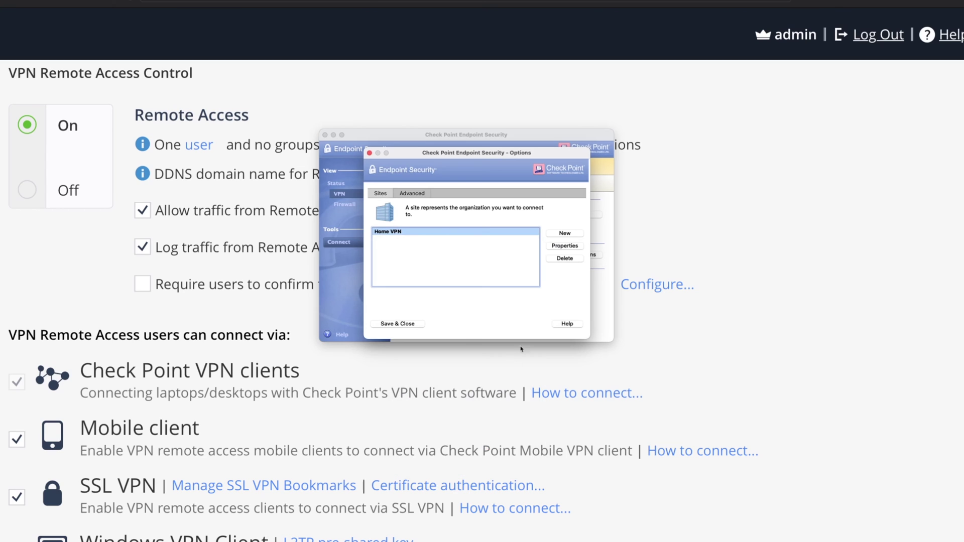
{"action": "left_click", "coordinate": [416, 324]}
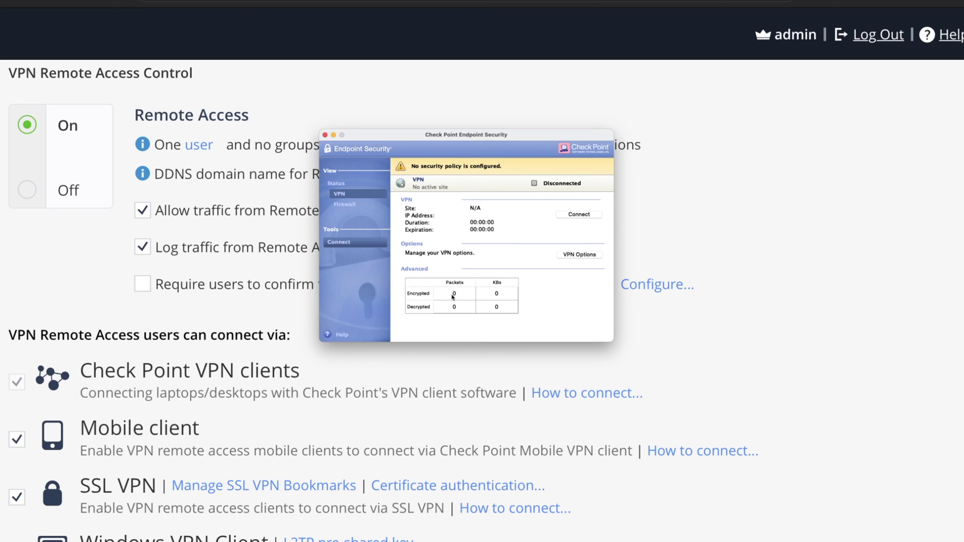
{"action": "left_click", "coordinate": [581, 214]}
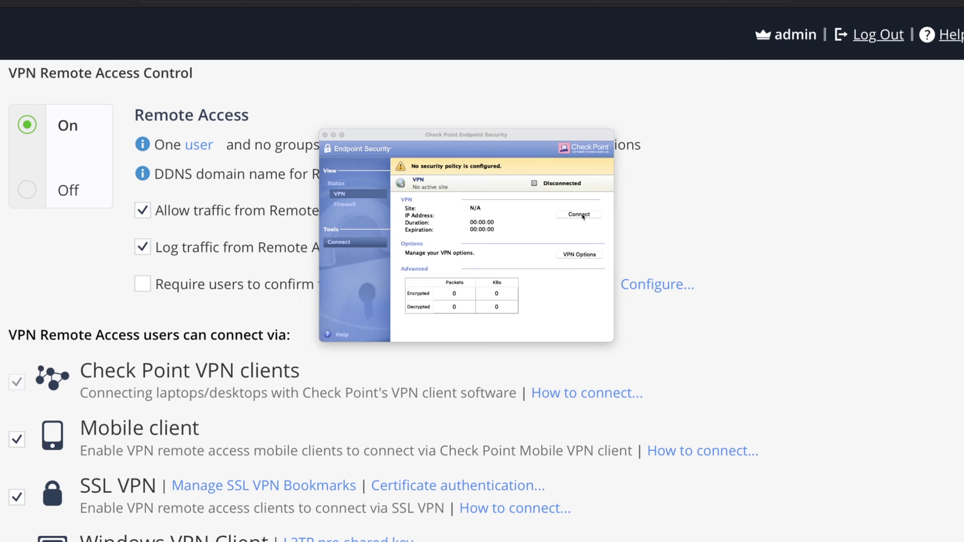
{"action": "left_click", "coordinate": [523, 227]}
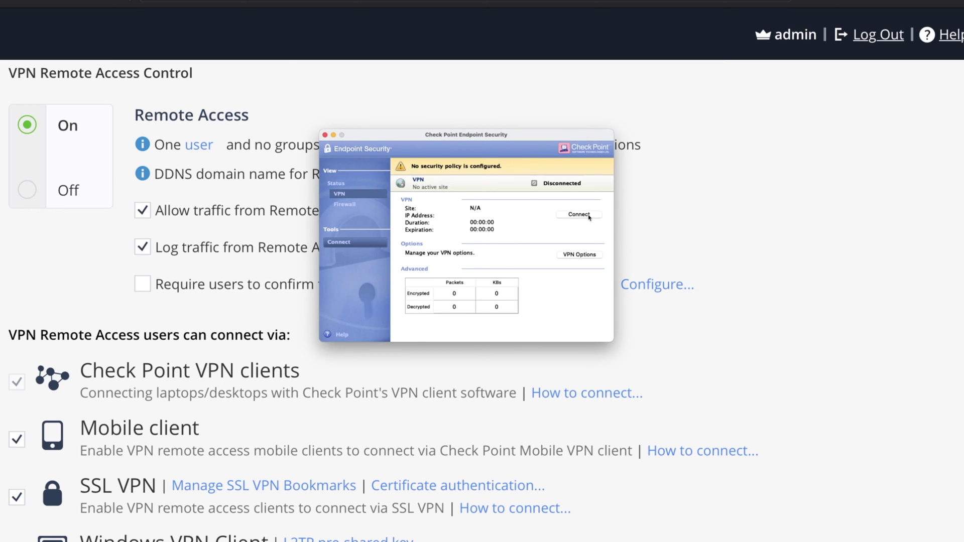
Connect to Home VPN as testuser1 with its password
{"action": "left_click", "coordinate": [581, 215]}
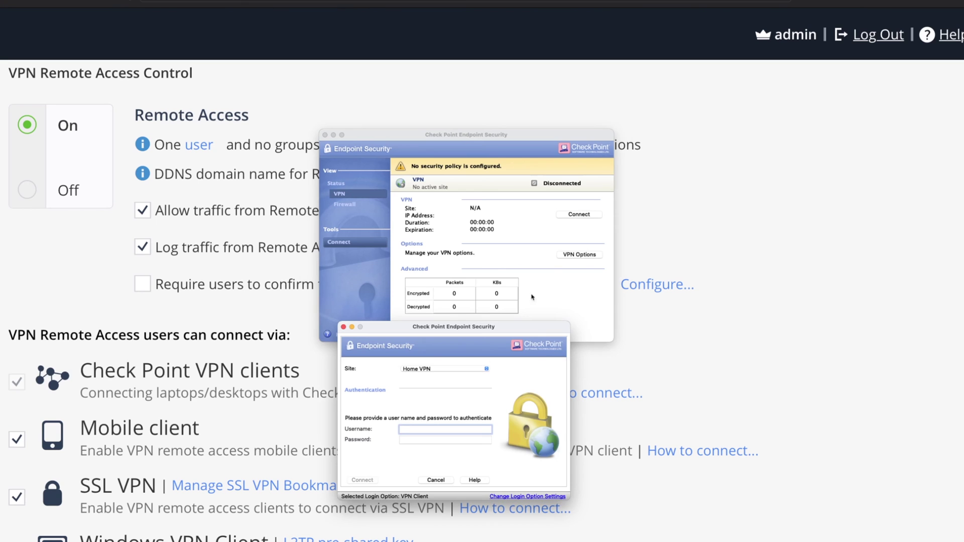
{"action": "left_click_drag", "start_coordinate": [467, 336], "coordinate": [487, 182]}
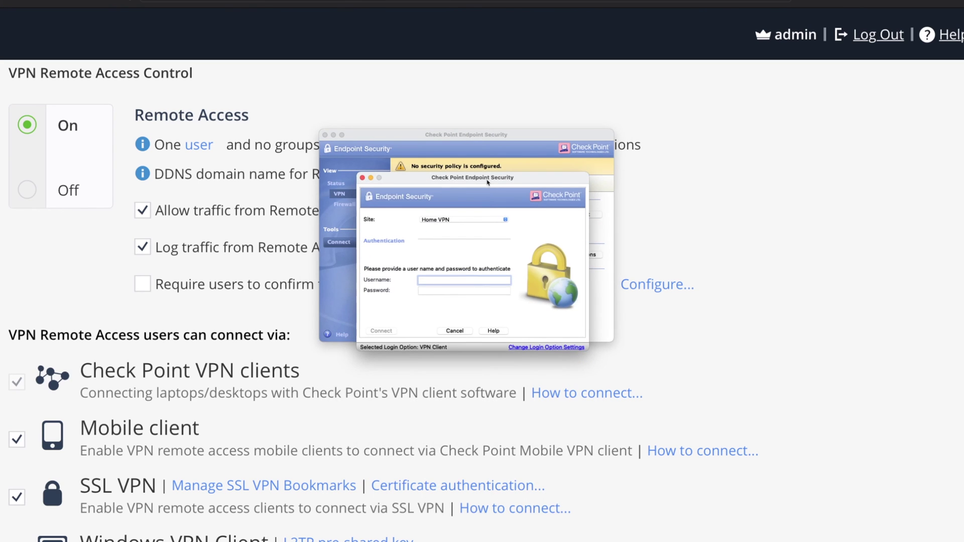
{"action": "type", "text": "testuse"}
{"action": "type", "text": "r1"}
{"action": "key", "text": "Tab"}
{"action": "type", "text": "*******"}
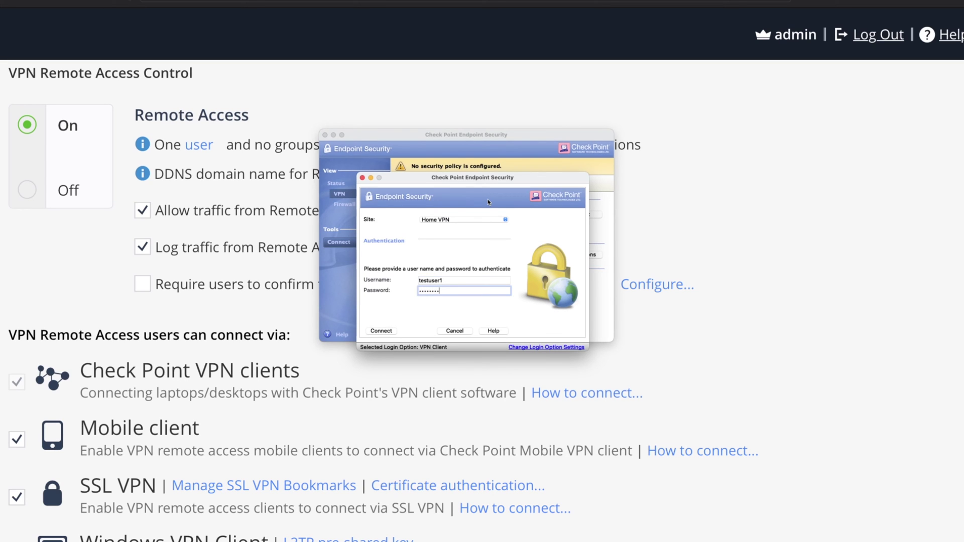
{"action": "left_click", "coordinate": [388, 331]}
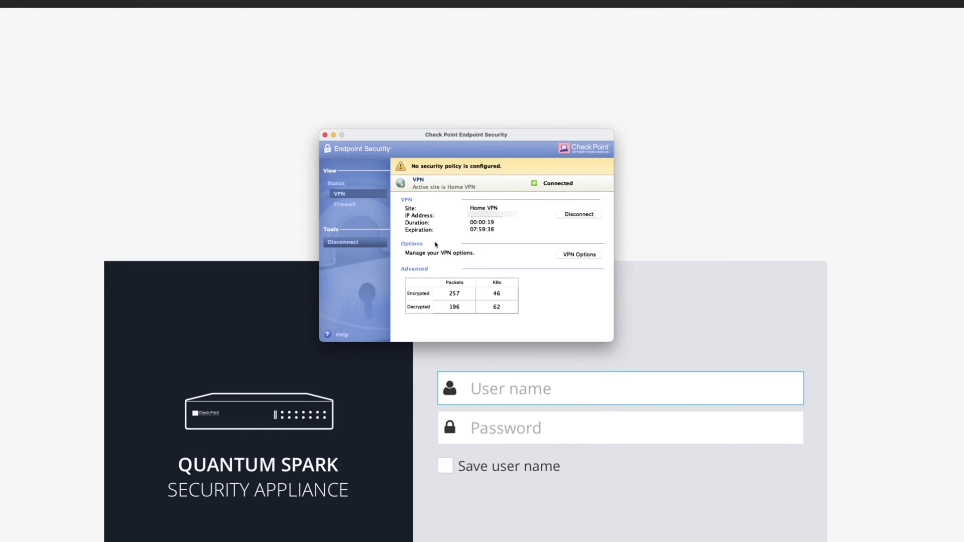
Log in to the Quantum Spark WebUI with the admin user name and password
{"action": "left_click", "coordinate": [489, 393]}
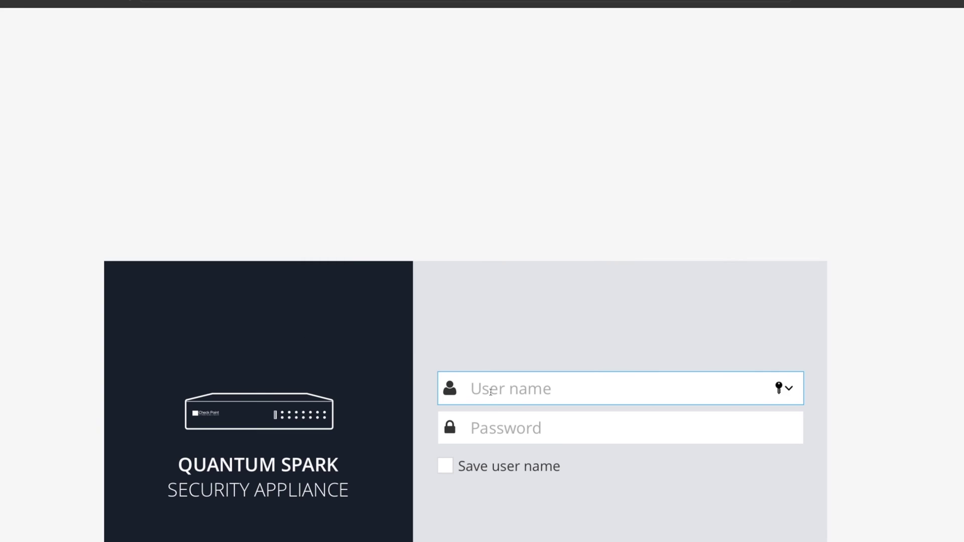
{"action": "type", "text": "admin"}
{"action": "key", "text": "Tab"}
{"action": "key", "text": "Return"}
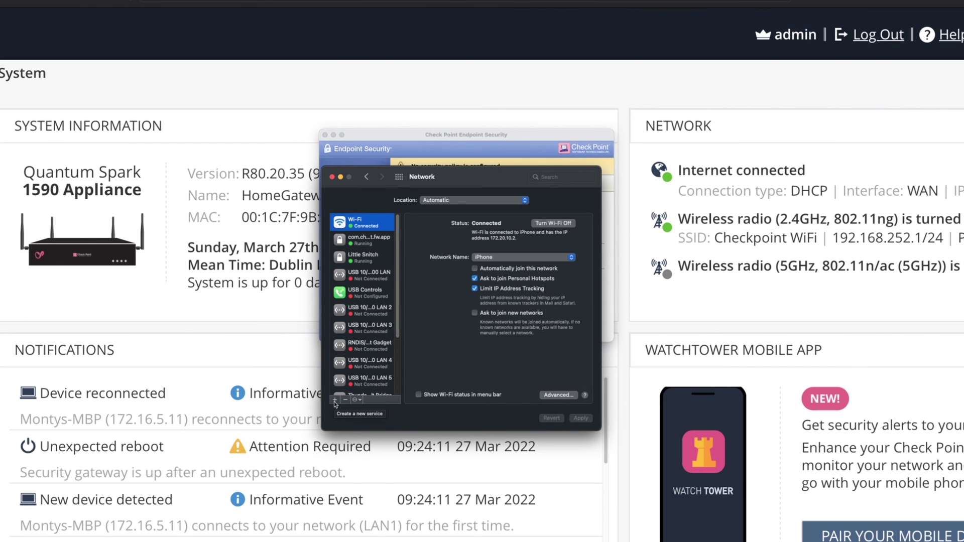
Create a VPN network service of type L2TP over IPSec named 'Checkpoint Test'
{"action": "left_click", "coordinate": [335, 401]}
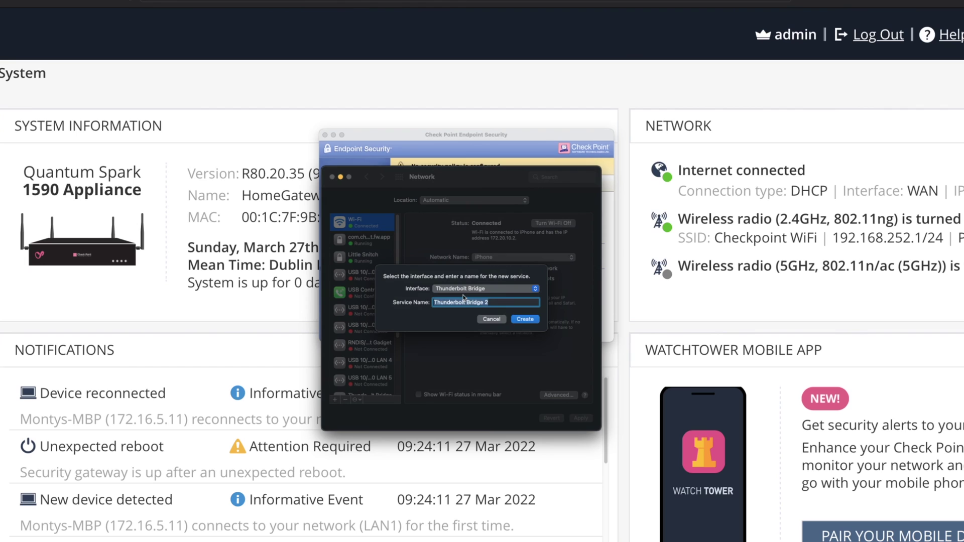
{"action": "left_click", "coordinate": [464, 296]}
{"action": "left_click", "coordinate": [463, 358]}
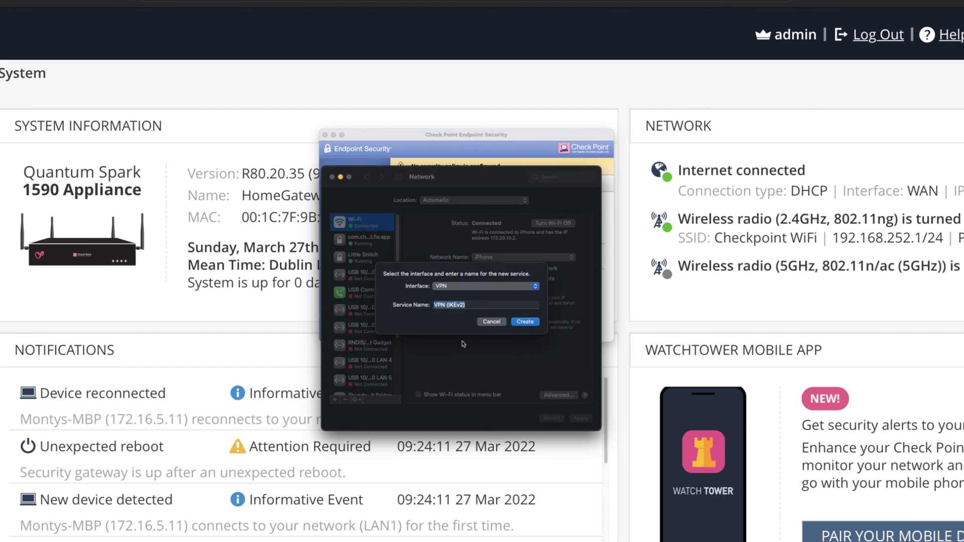
{"action": "left_click", "coordinate": [462, 296]}
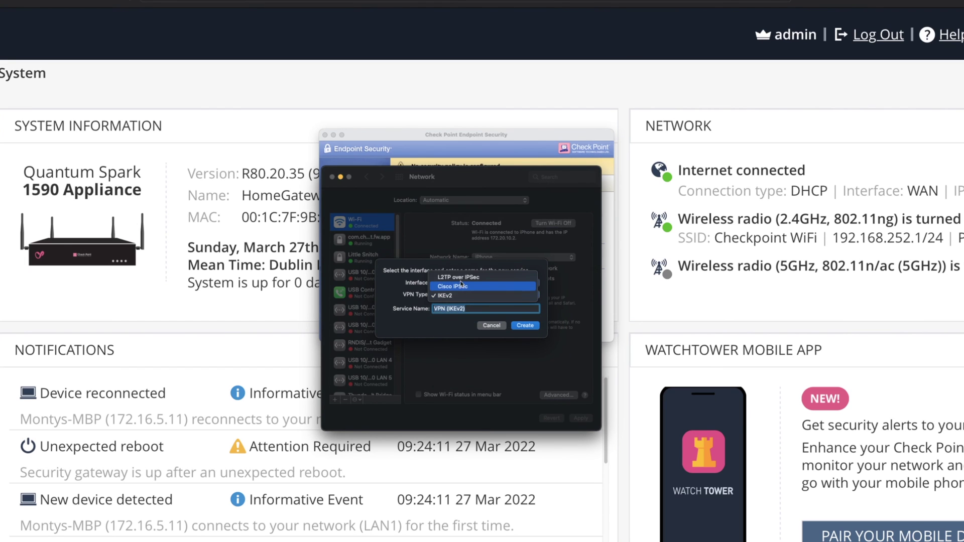
{"action": "left_click", "coordinate": [461, 277]}
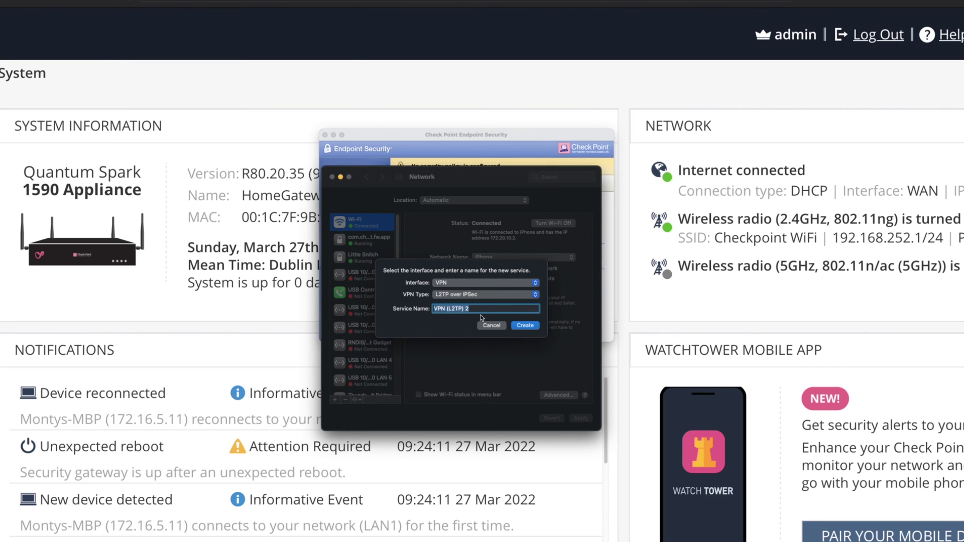
{"action": "type", "text": "Chr"}
{"action": "key", "text": "BackSpace"}
{"action": "key", "text": "BackSpace"}
{"action": "type", "text": "eckpointy"}
{"action": "type", "text": " Test"}
{"action": "left_click", "coordinate": [526, 325]}
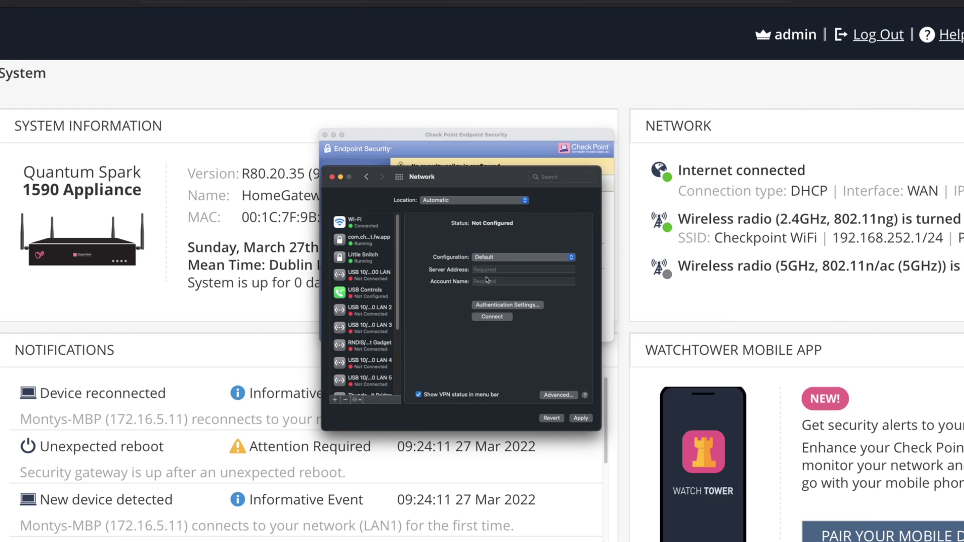
{"action": "left_click", "coordinate": [486, 271]}
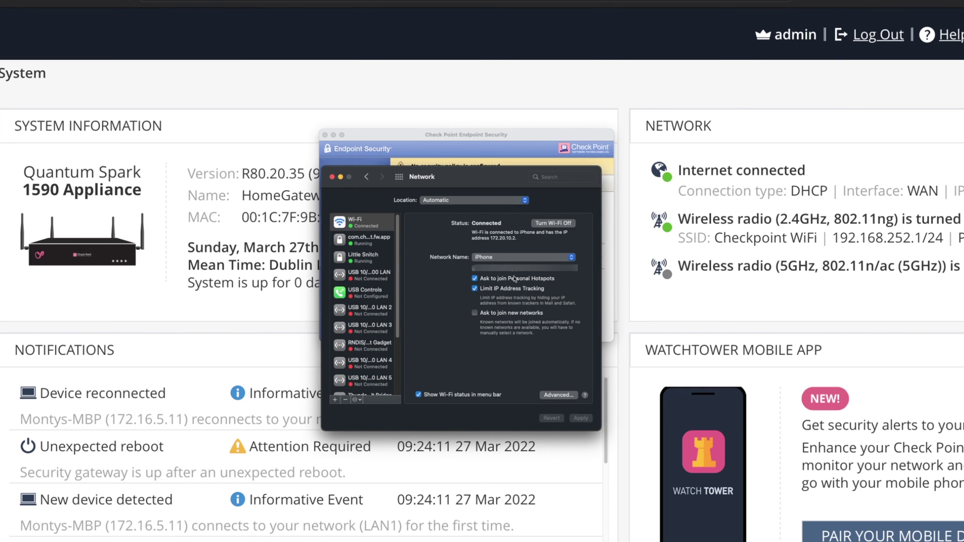
Enter the testuser1 password and shared secret, then connect and apply the Checkpoint Test VPN
{"action": "left_click", "coordinate": [505, 308]}
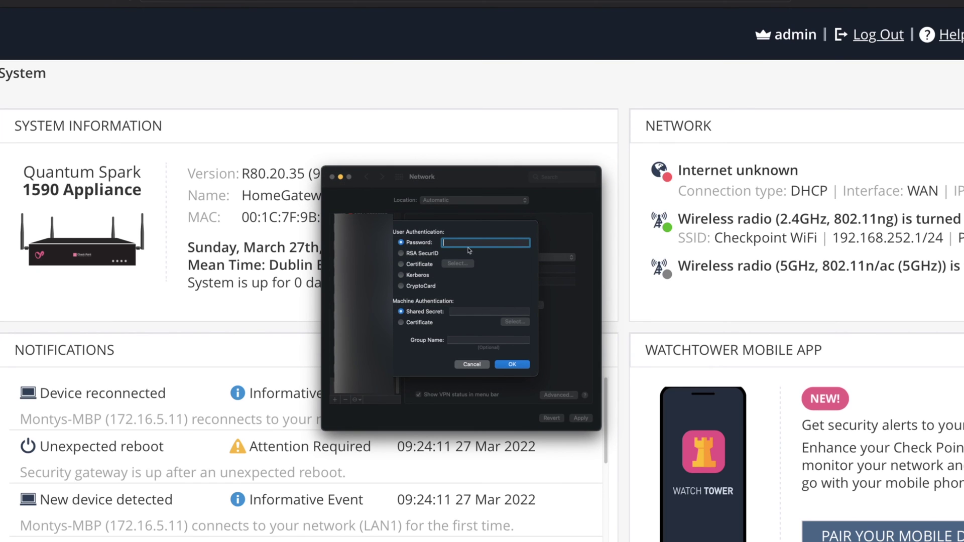
{"action": "type", "text": "••••••••"}
{"action": "key", "text": "Tab"}
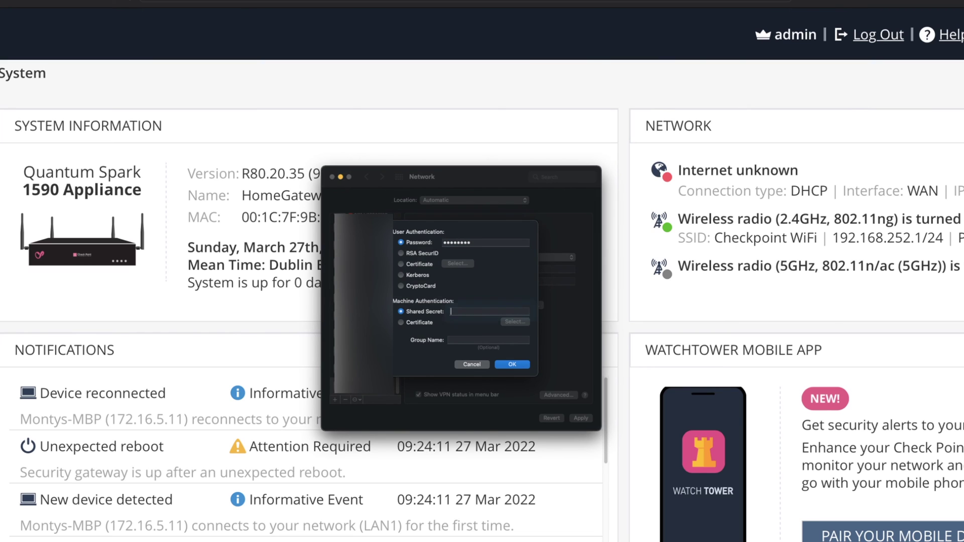
{"action": "type", "text": "••••"}
{"action": "key", "text": "BackSpace"}
{"action": "key", "text": "BackSpace"}
{"action": "key", "text": "BackSpace"}
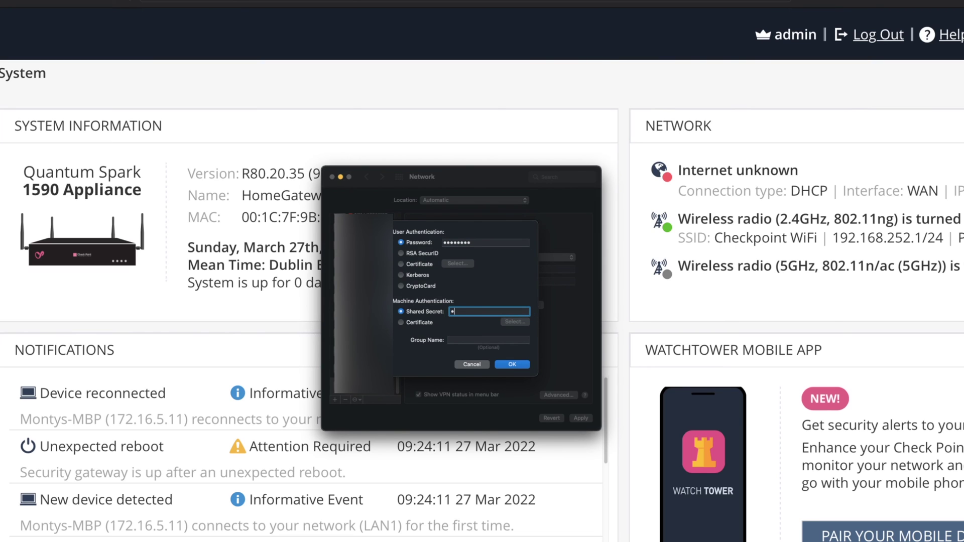
{"action": "type", "text": "••••••••"}
{"action": "left_click", "coordinate": [512, 365]}
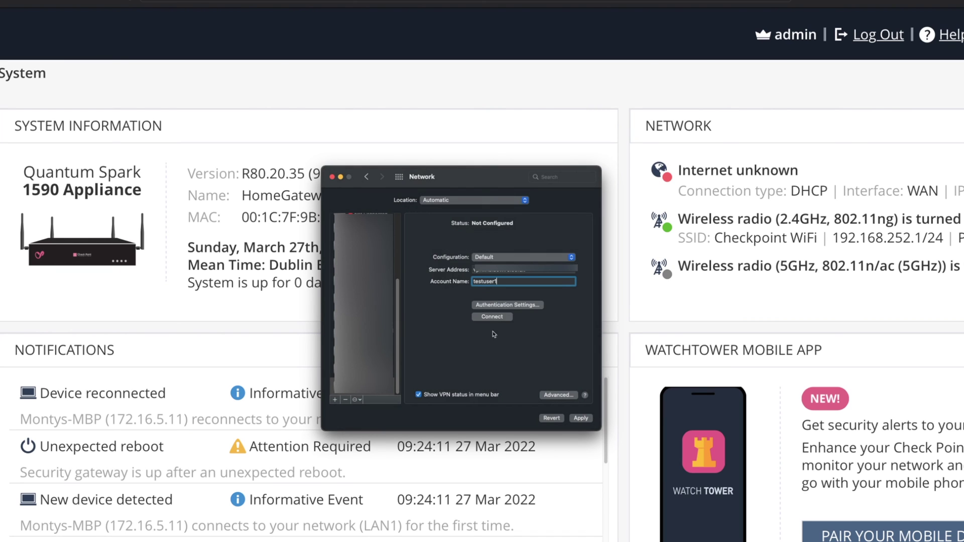
{"action": "left_click", "coordinate": [495, 317]}
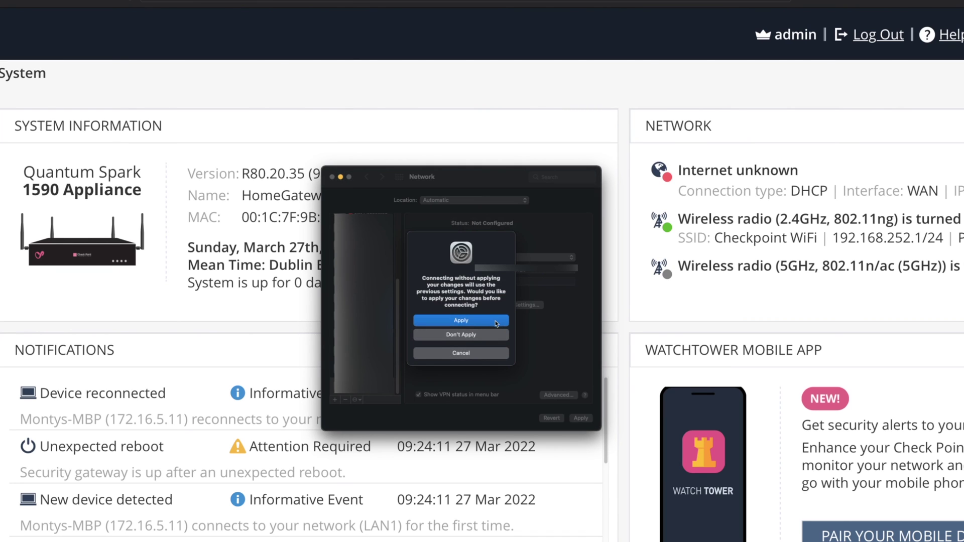
{"action": "left_click", "coordinate": [477, 321]}
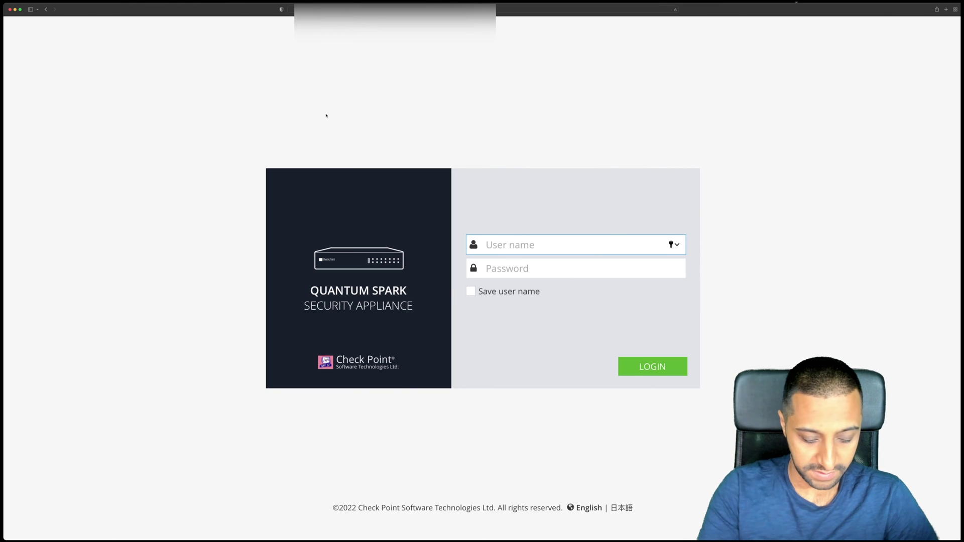
Load the gateway portal address in a new tab, accepting the untrusted certificate
{"action": "key", "text": "super+t"}
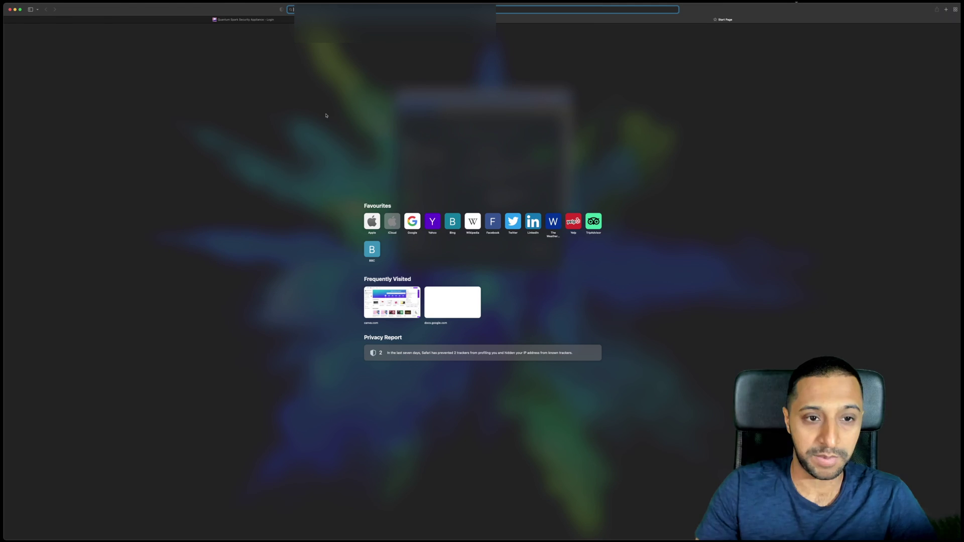
{"action": "type", "text": "c"}
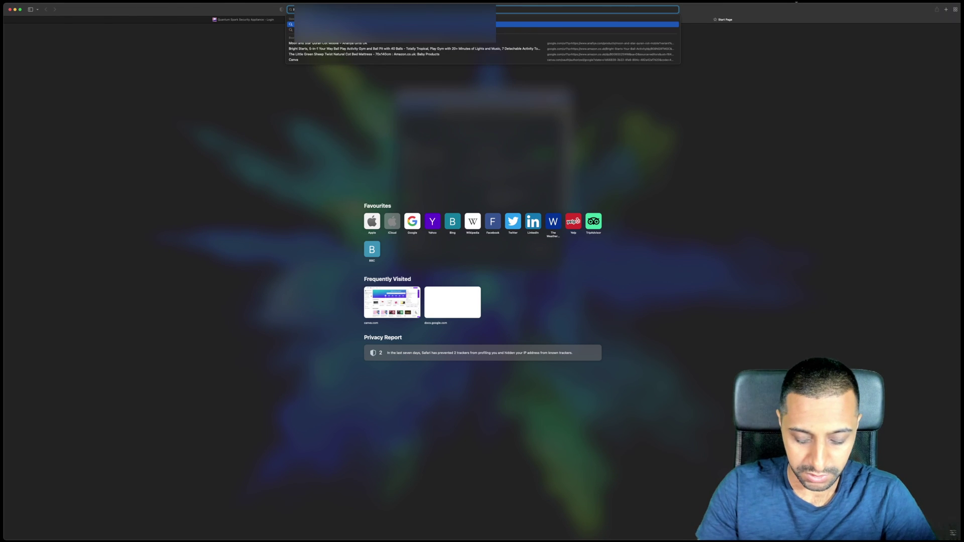
{"action": "type", "text": "172"}
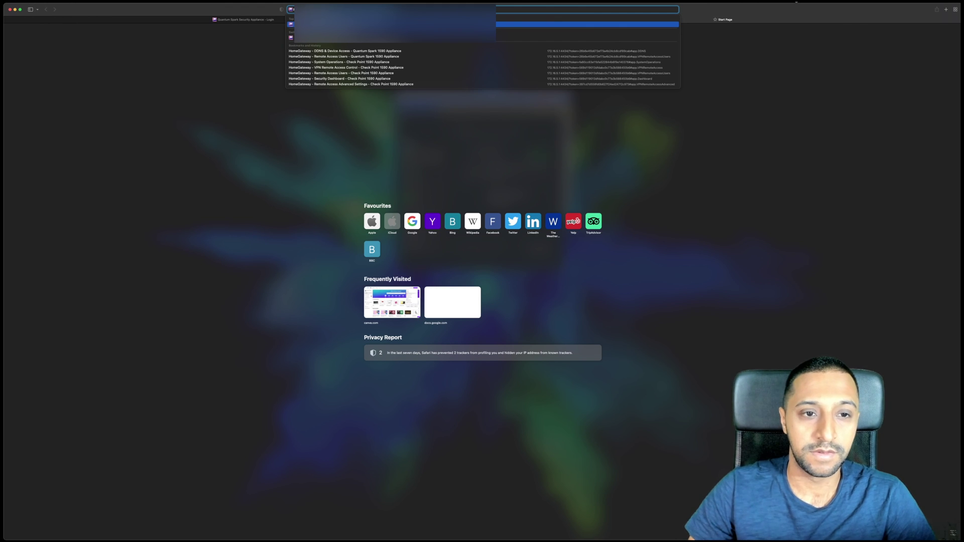
{"action": "key", "text": "Return"}
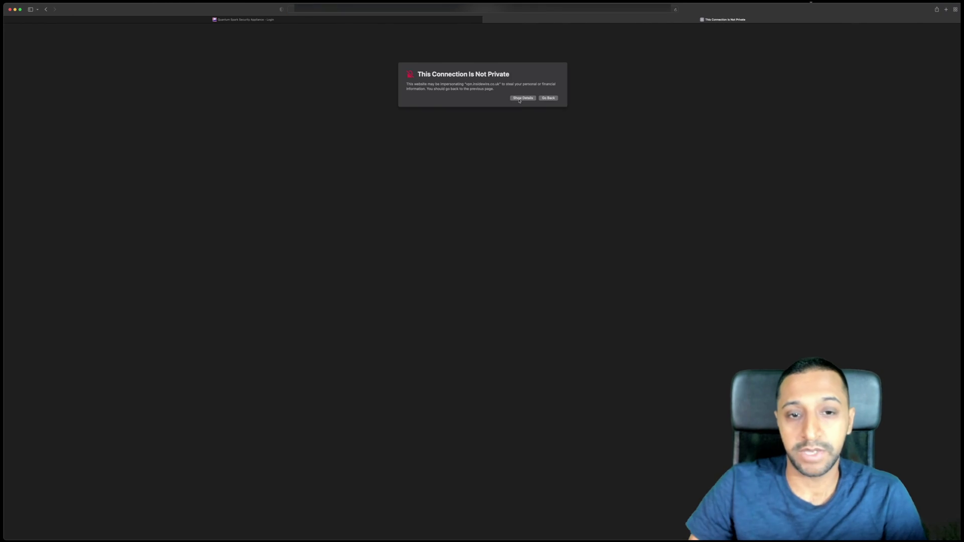
{"action": "left_click", "coordinate": [523, 98]}
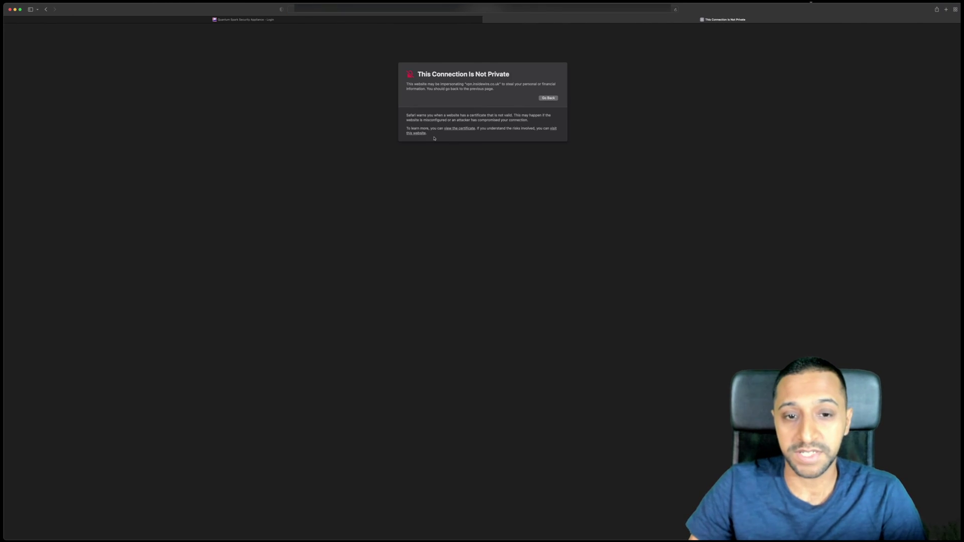
{"action": "left_click", "coordinate": [413, 133]}
{"action": "left_click", "coordinate": [496, 296]}
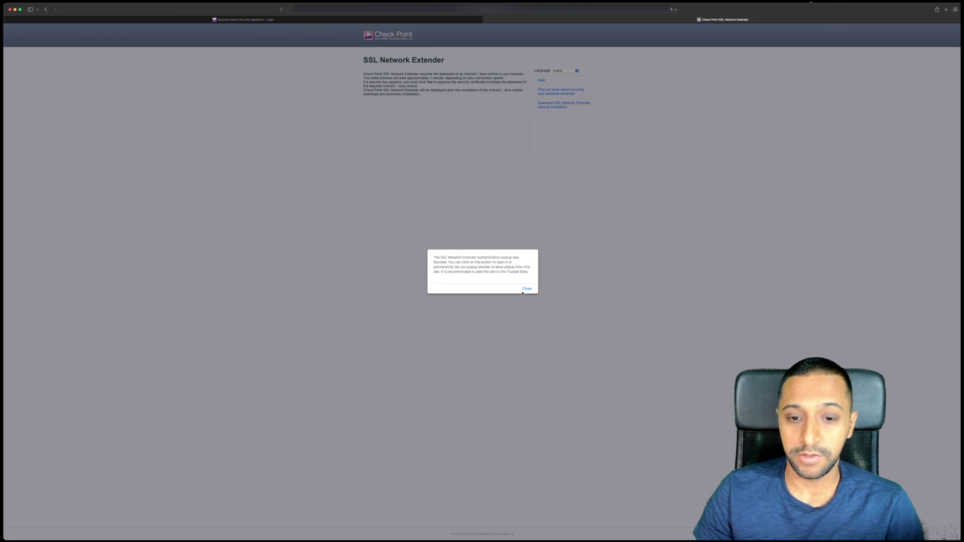
Dismiss the popup notice, zoom in, and bring up the enlarged SSL Network Extender login window
{"action": "left_click", "coordinate": [527, 288]}
{"action": "key", "text": "super+plus"}
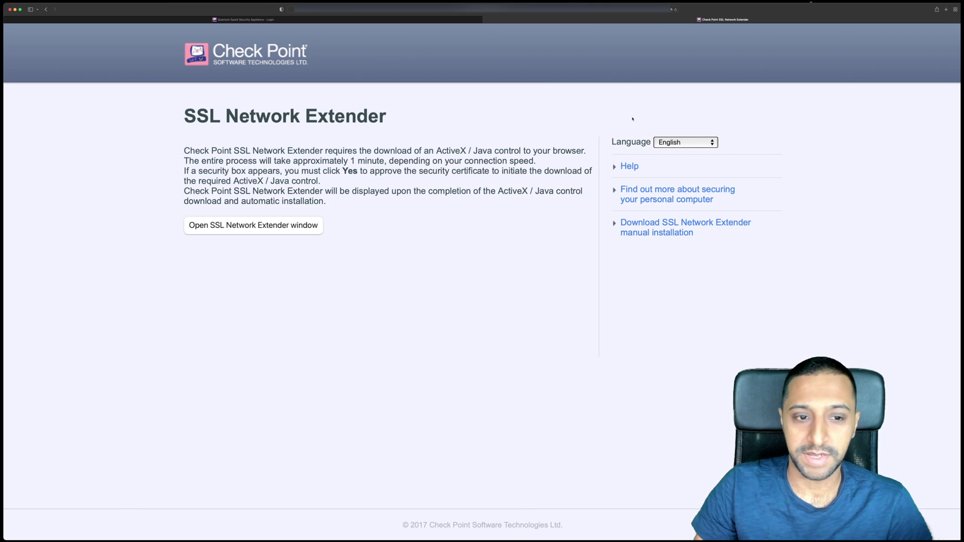
{"action": "left_click", "coordinate": [253, 225]}
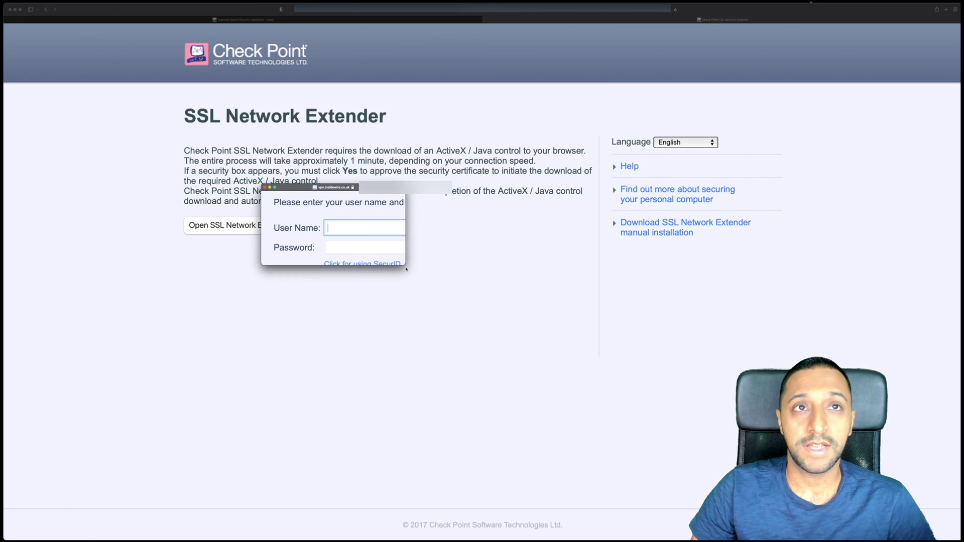
{"action": "mouse_move", "coordinate": [452, 279]}
{"action": "left_mouse_down"}
{"action": "mouse_move", "coordinate": [497, 343]}
{"action": "mouse_move", "coordinate": [553, 356]}
{"action": "left_mouse_up"}
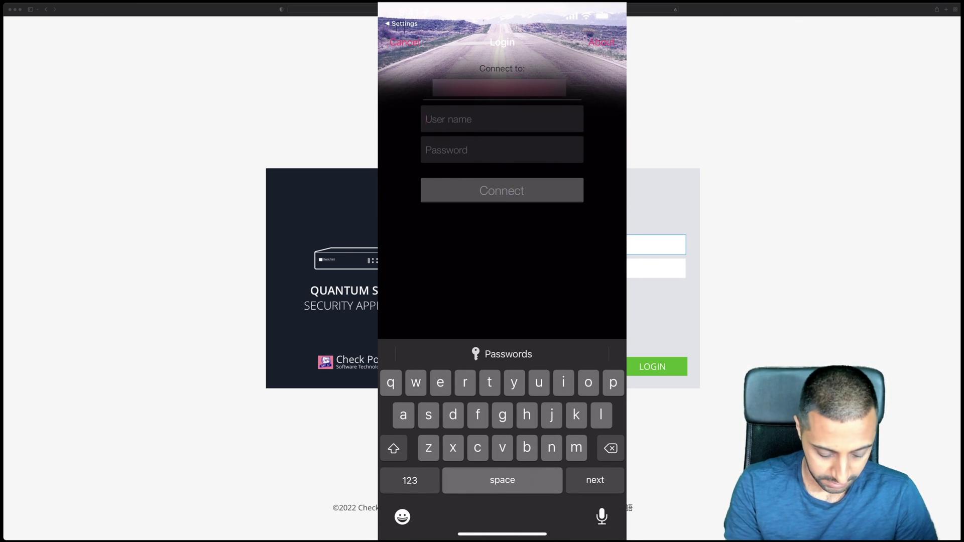
{"action": "type", "text": "testuser1"}
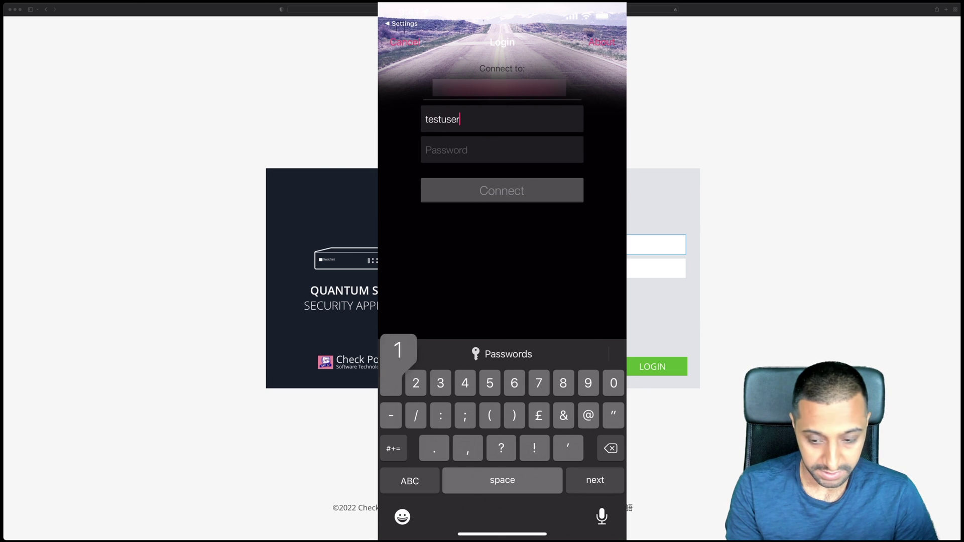
Enter user name testuser1 in the Capsule VPN login form
{"action": "key", "text": "Return"}
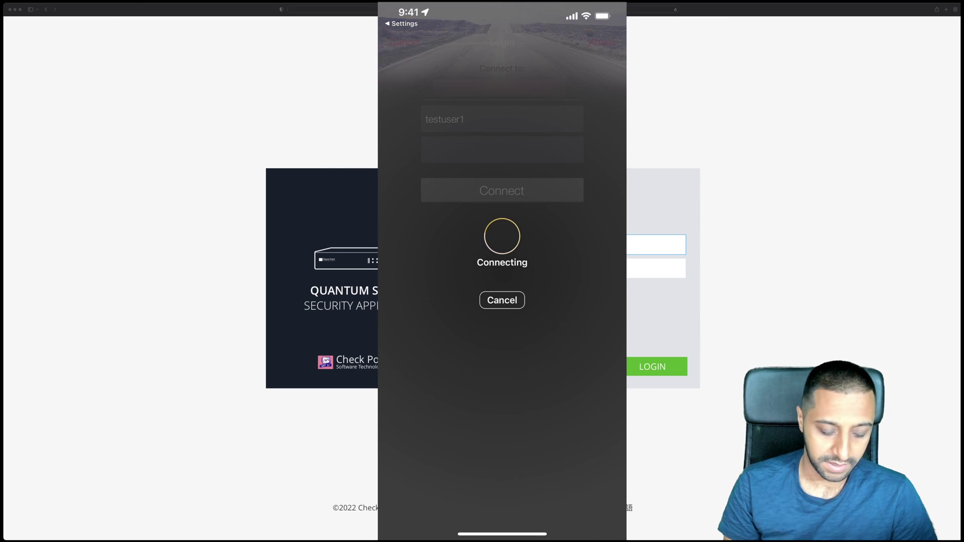